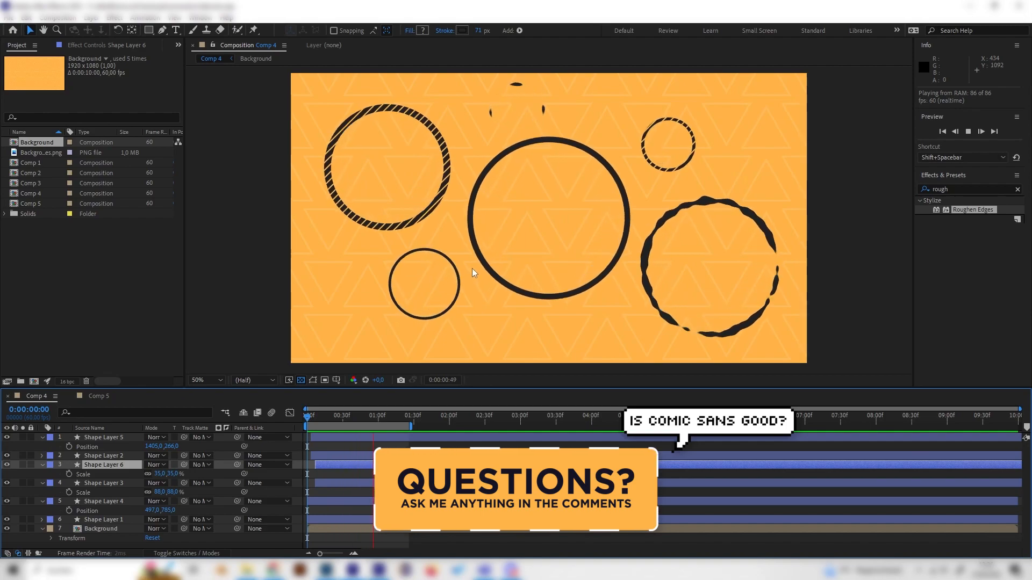
# - Play back the finished circle animations in Comp 4
pyautogui.press('space')
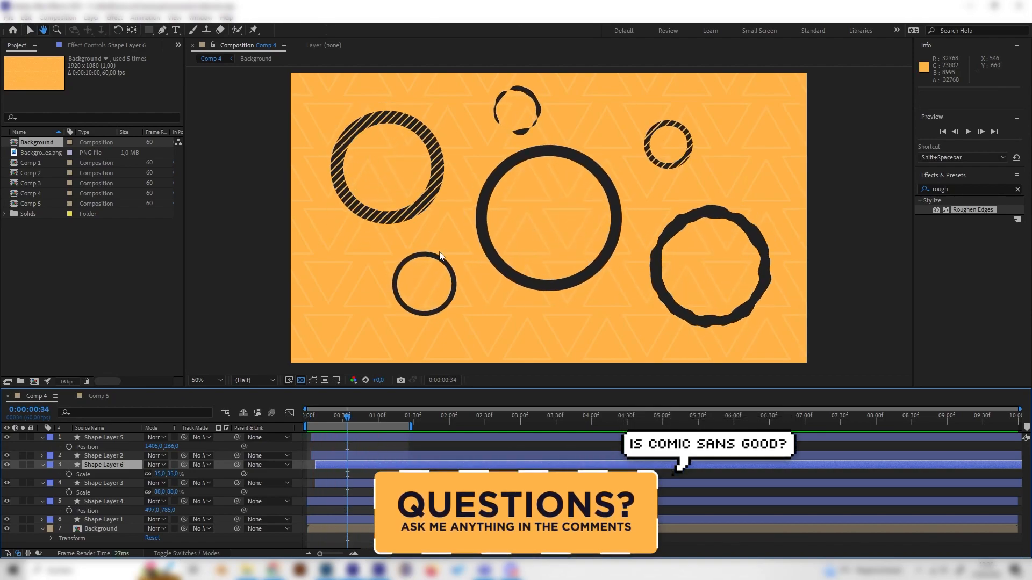
pyautogui.press('space')
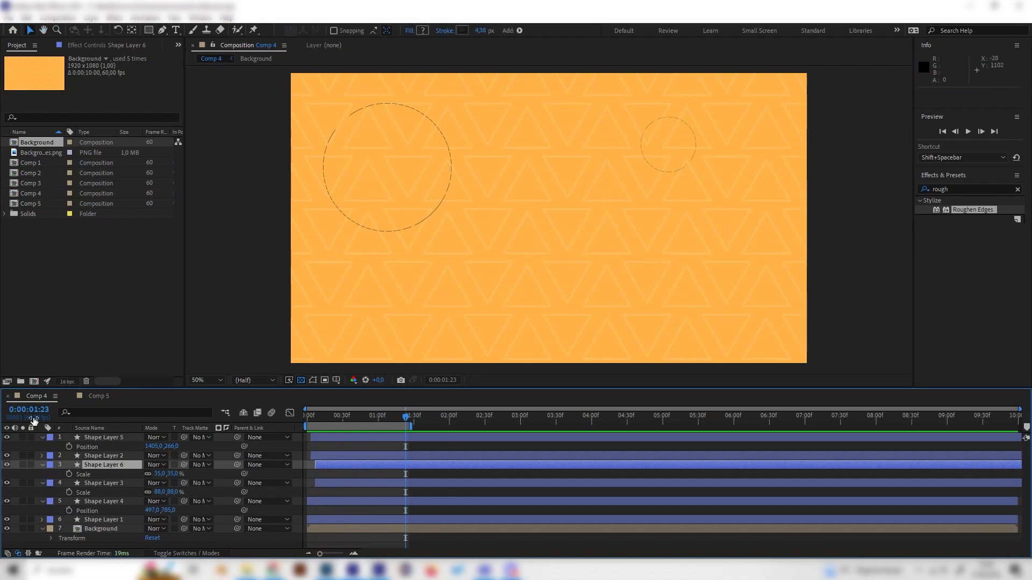
# - Switch to Comp 5 and add a new empty shape layer above the background
pyautogui.click(98, 396)
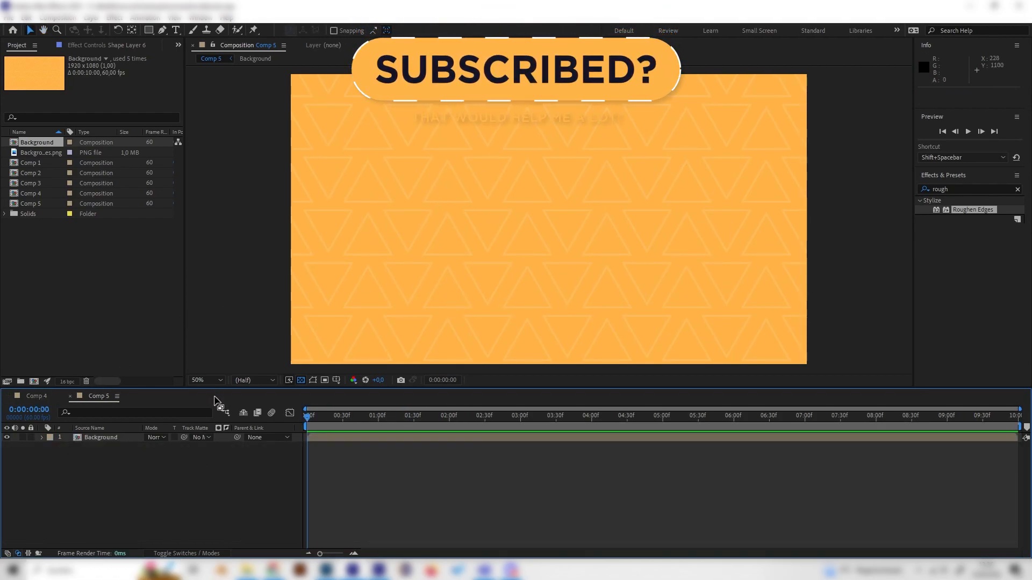
pyautogui.rightClick(159, 459)
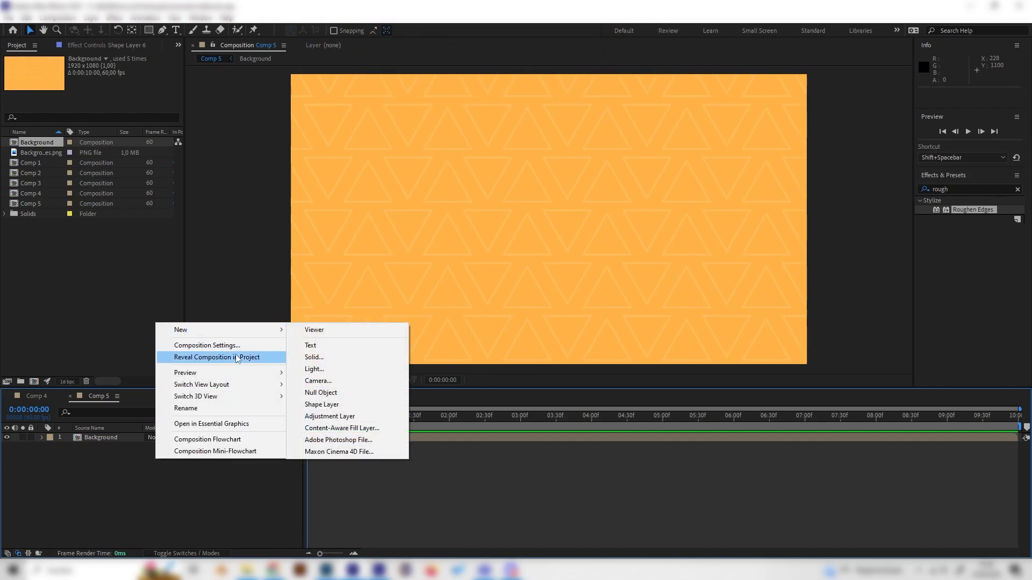
pyautogui.rightClick(124, 484)
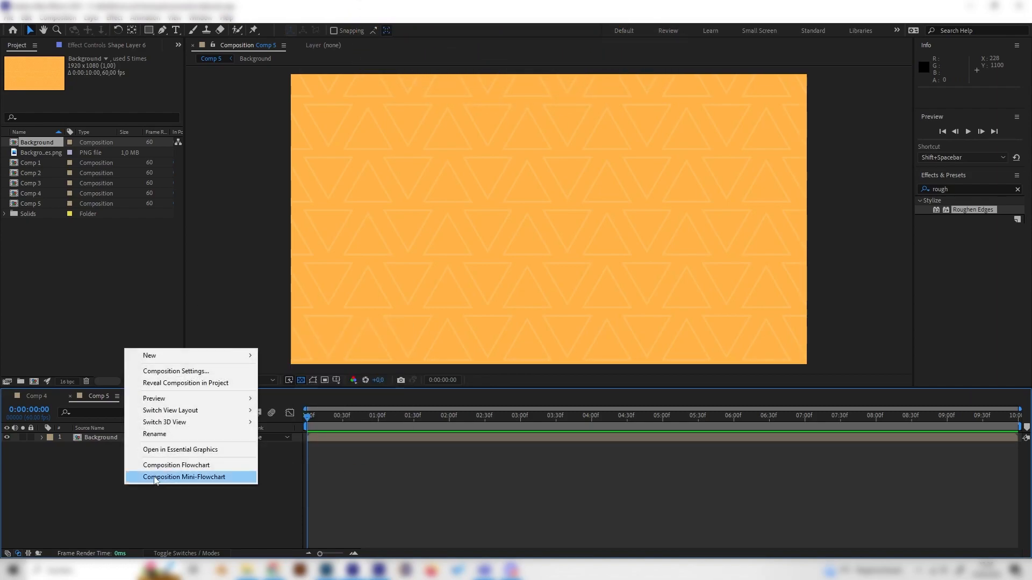
pyautogui.moveTo(178, 362)
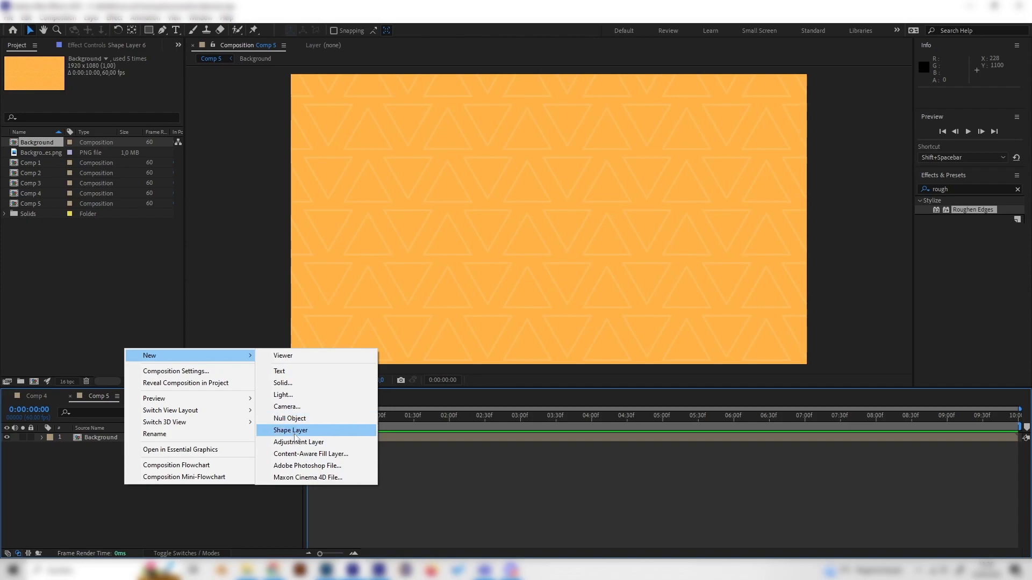
pyautogui.click(296, 434)
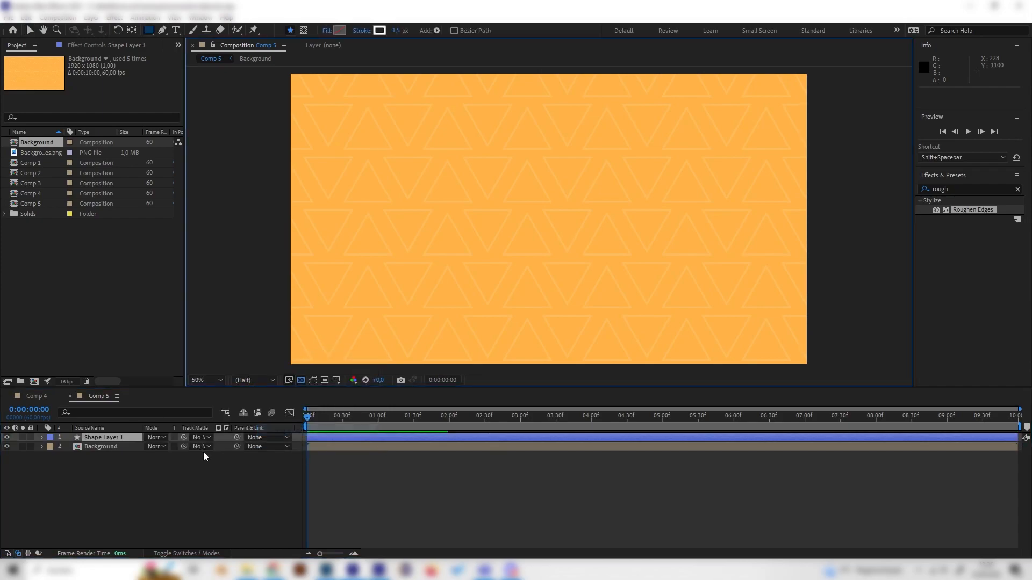
# - Add an Ellipse path and a Stroke to the contents of the new shape layer
pyautogui.click(41, 436)
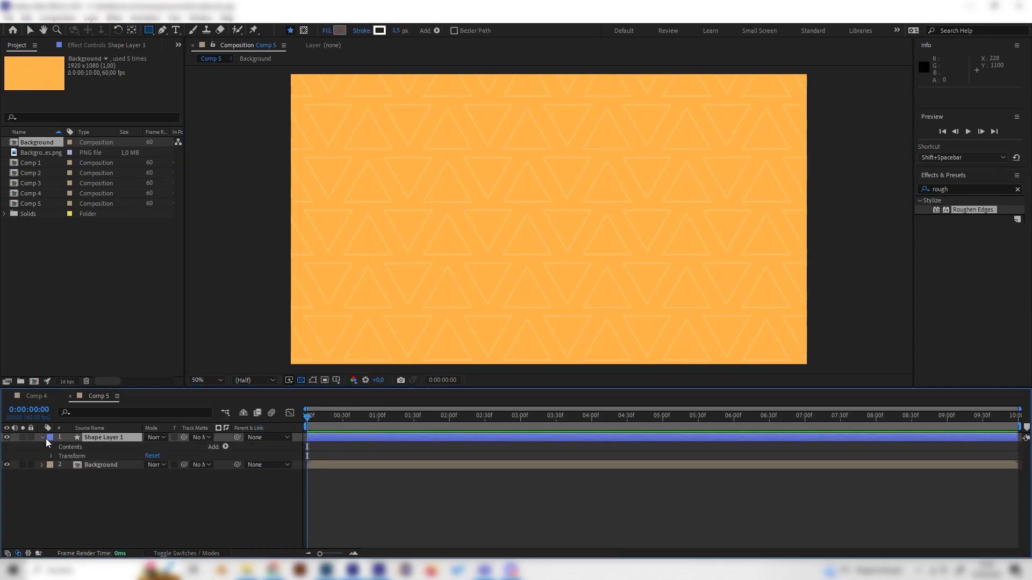
pyautogui.click(225, 448)
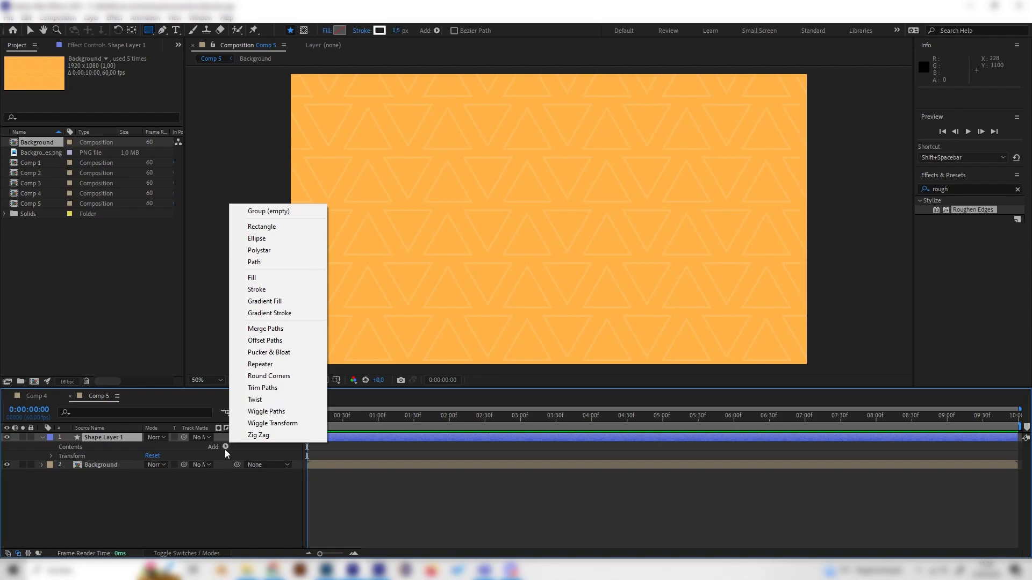
pyautogui.click(268, 240)
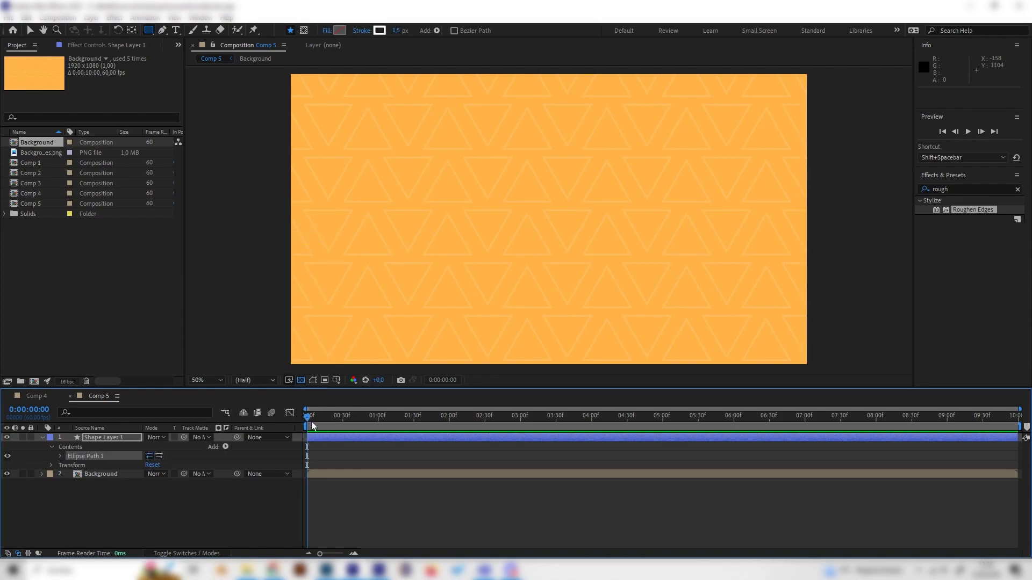
pyautogui.click(225, 447)
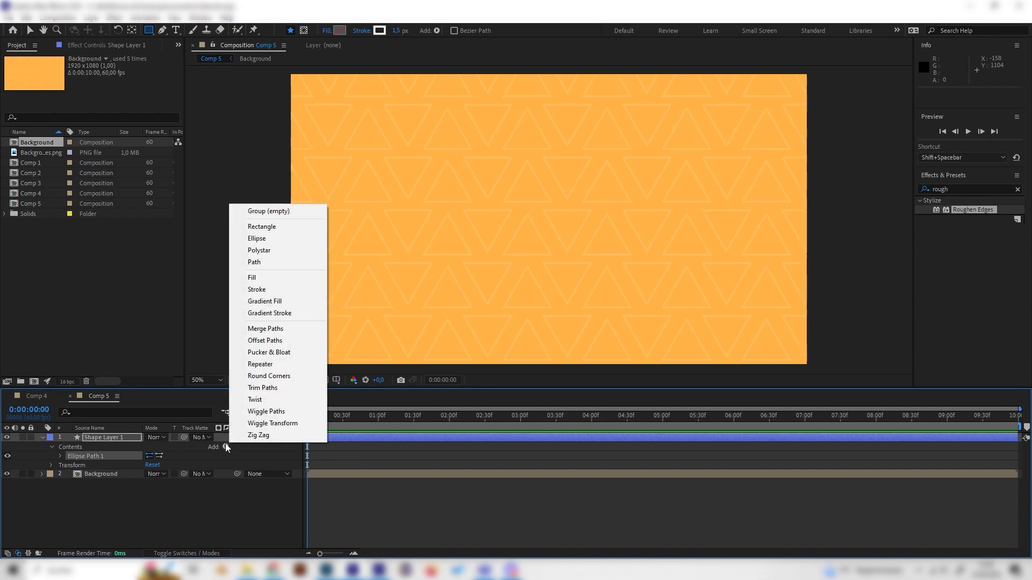
pyautogui.click(269, 289)
# - Change the colour of the ellipse's stroke to near-black
pyautogui.click(60, 465)
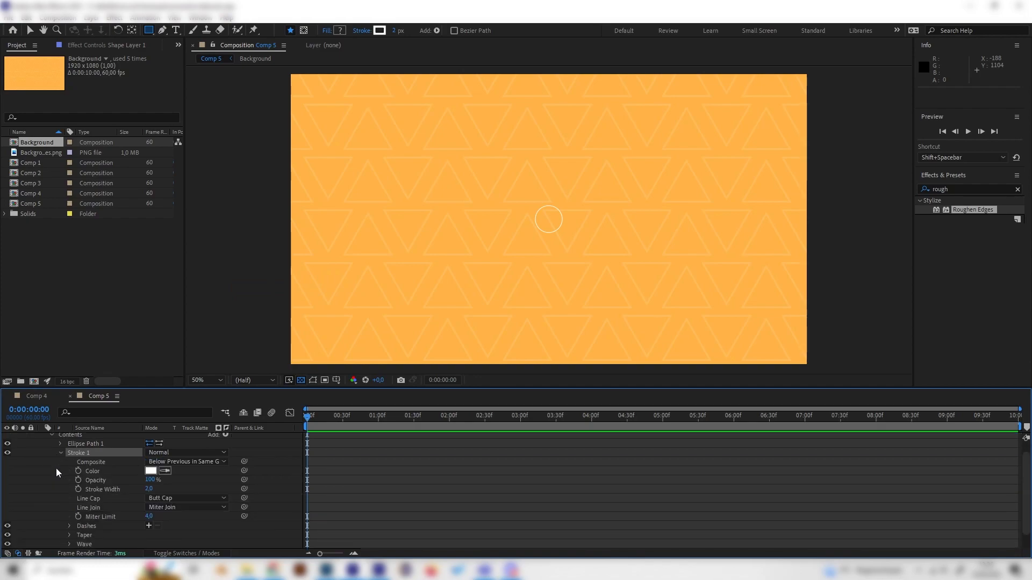
pyautogui.click(151, 471)
pyautogui.click(15, 151)
pyautogui.click(243, 30)
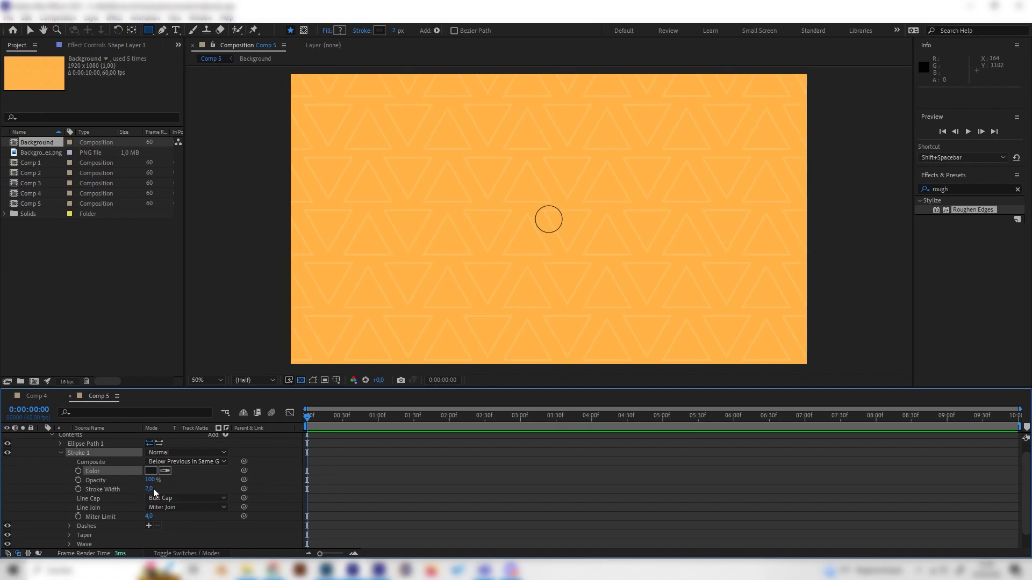
# - Set the ellipse's stroke width to 70
pyautogui.click(106, 490)
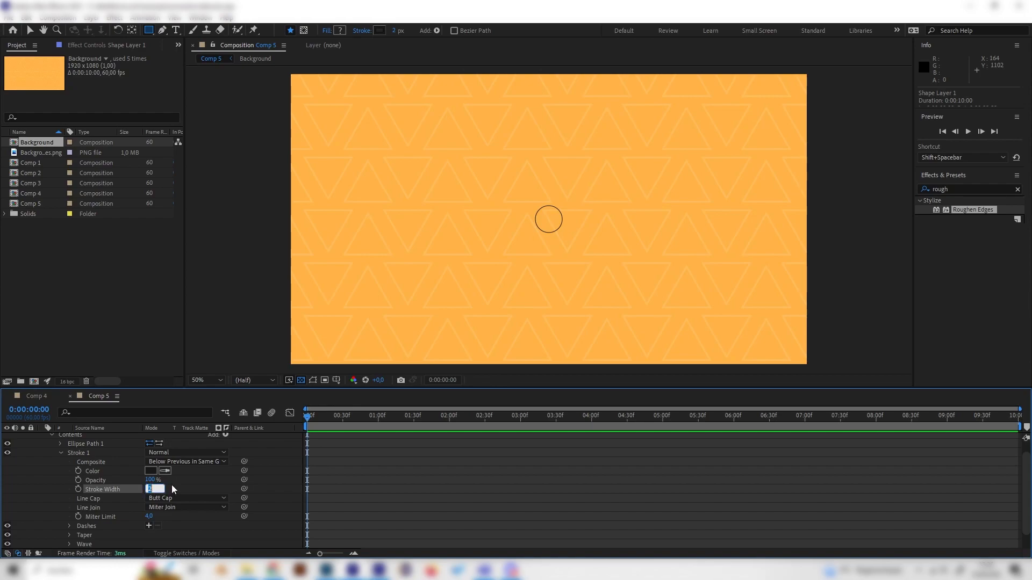
pyautogui.write('70')
pyautogui.press('Return')
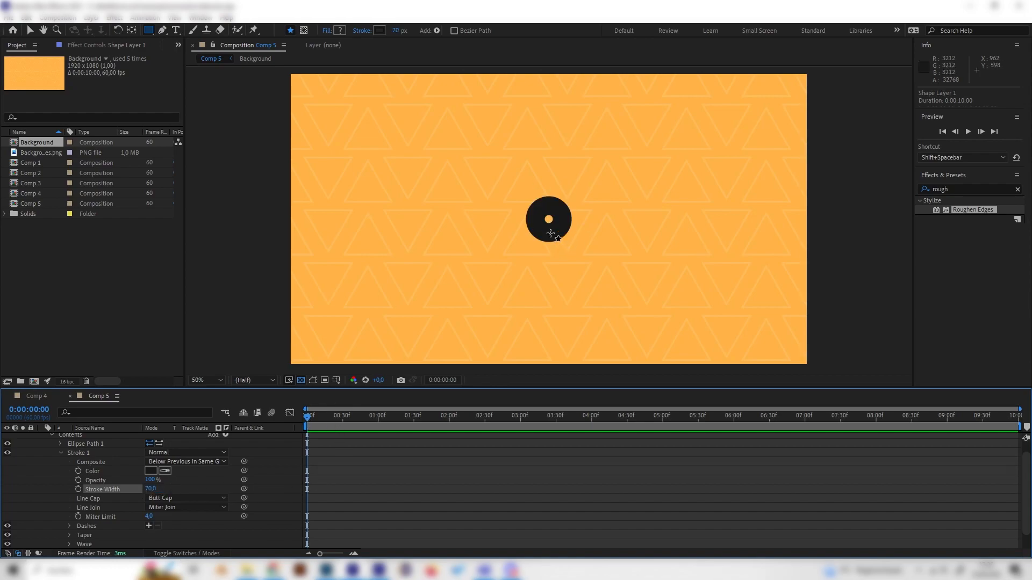
# - Keyframe the ellipse path's Size at the start of the composition with a value of 0 by 0
pyautogui.scroll(2, 77, 493)
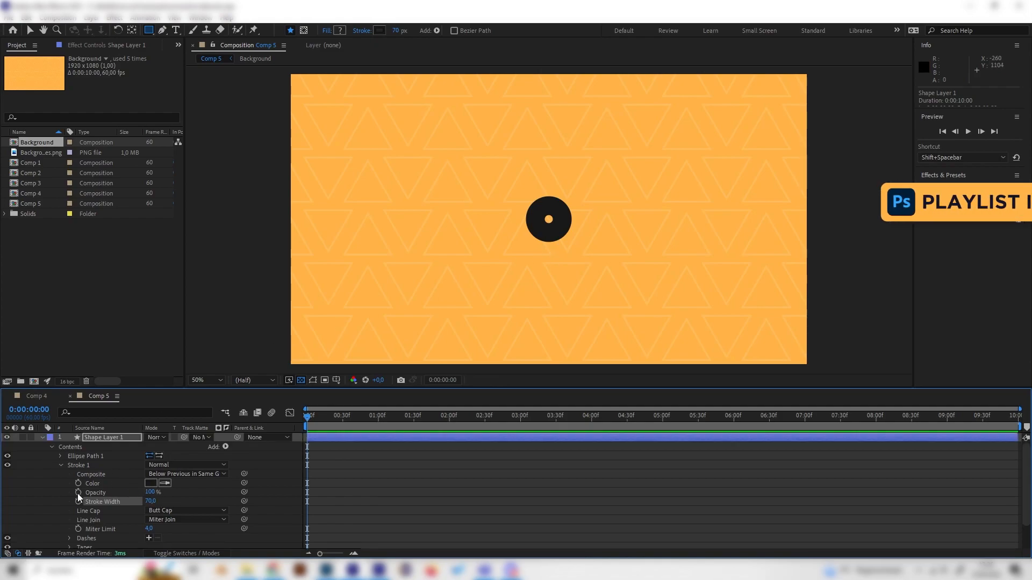
pyautogui.click(59, 465)
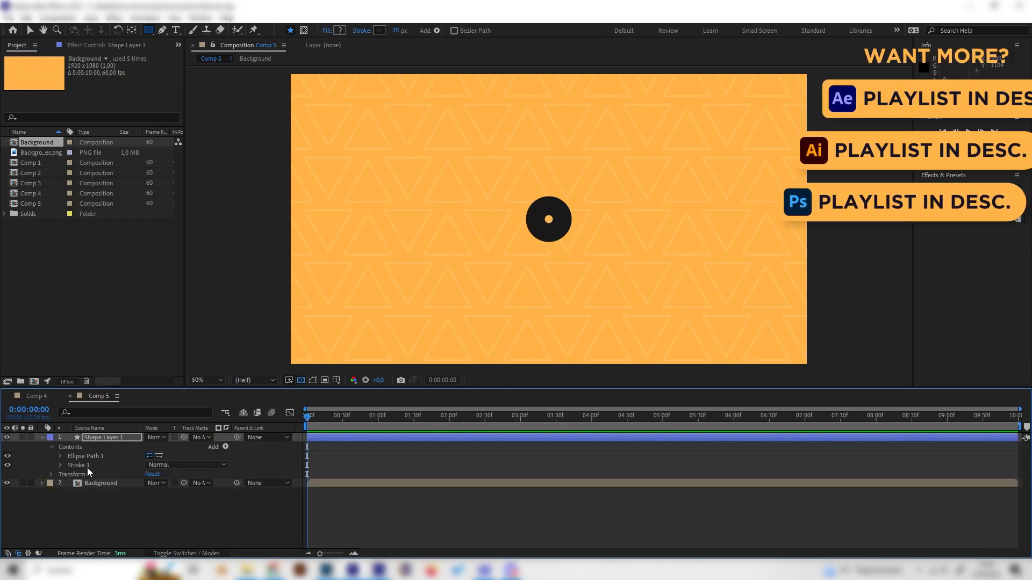
pyautogui.click(60, 457)
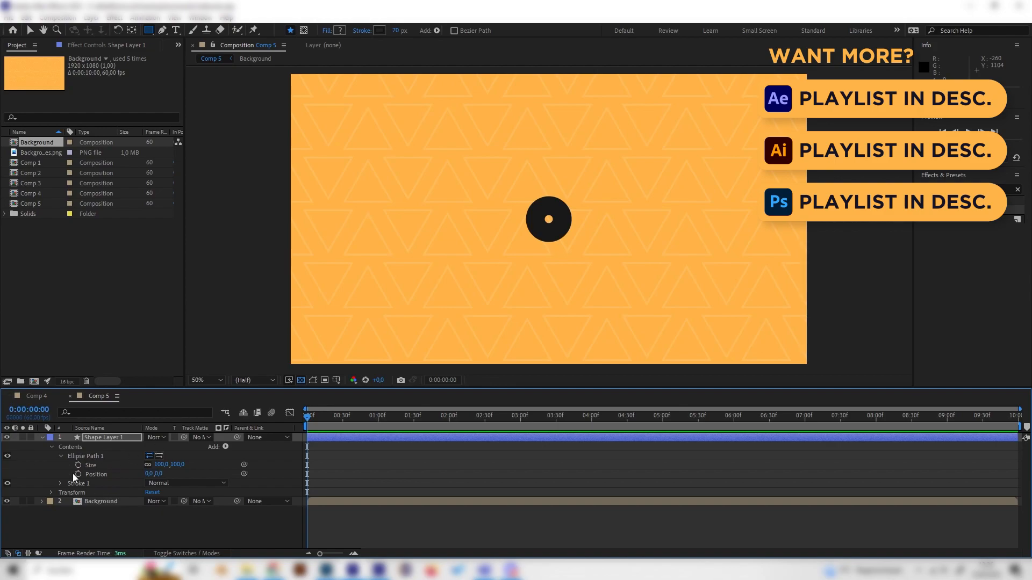
pyautogui.click(107, 466)
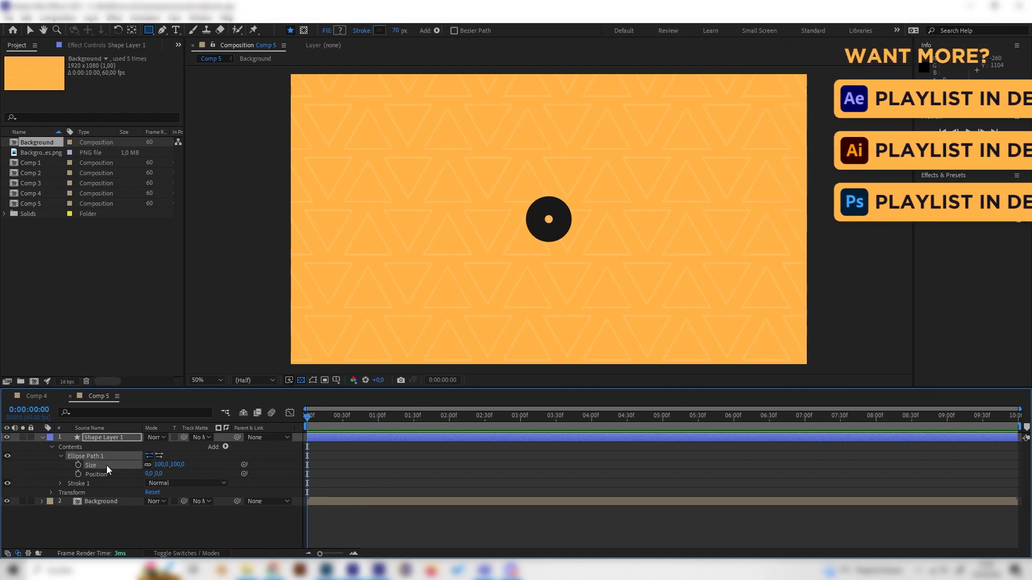
pyautogui.click(181, 464)
pyautogui.press('Return')
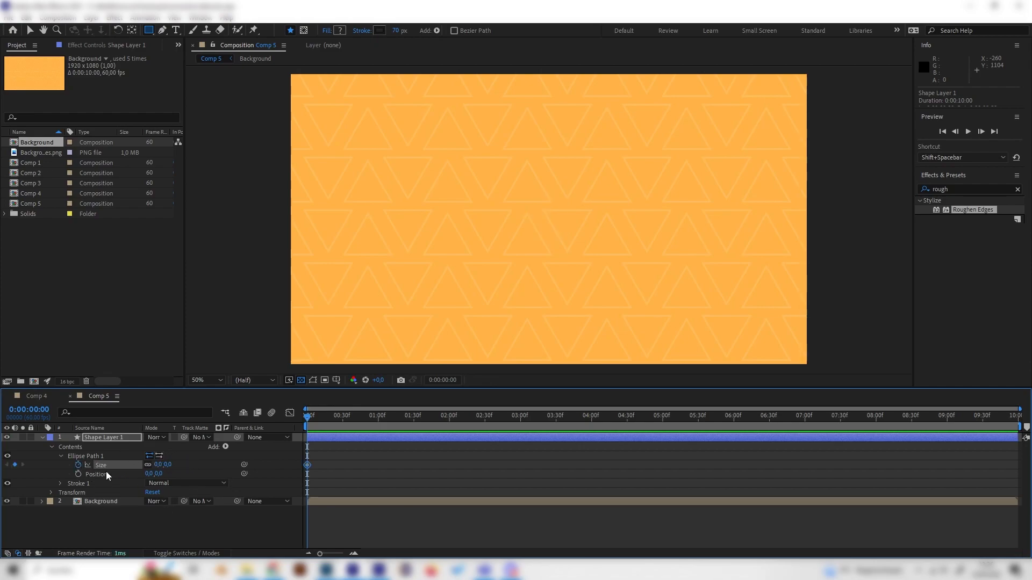
# - Set the ellipse's Size to 639 by 639 at 0:00:01:29 and play back the growing ring
pyautogui.moveTo(389, 418); pyautogui.dragTo(412, 414)
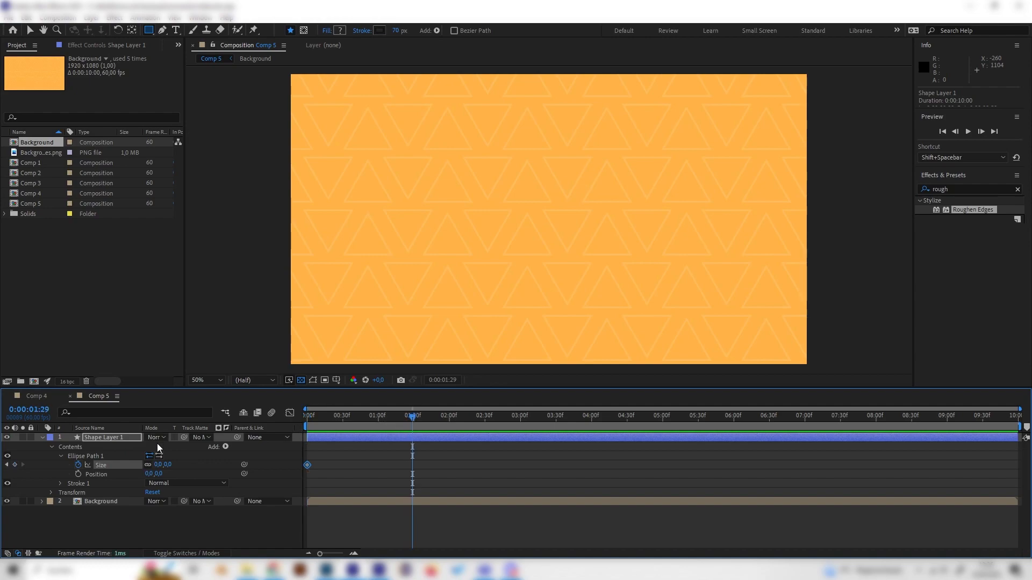
pyautogui.moveTo(166, 469); pyautogui.dragTo(500, 451)
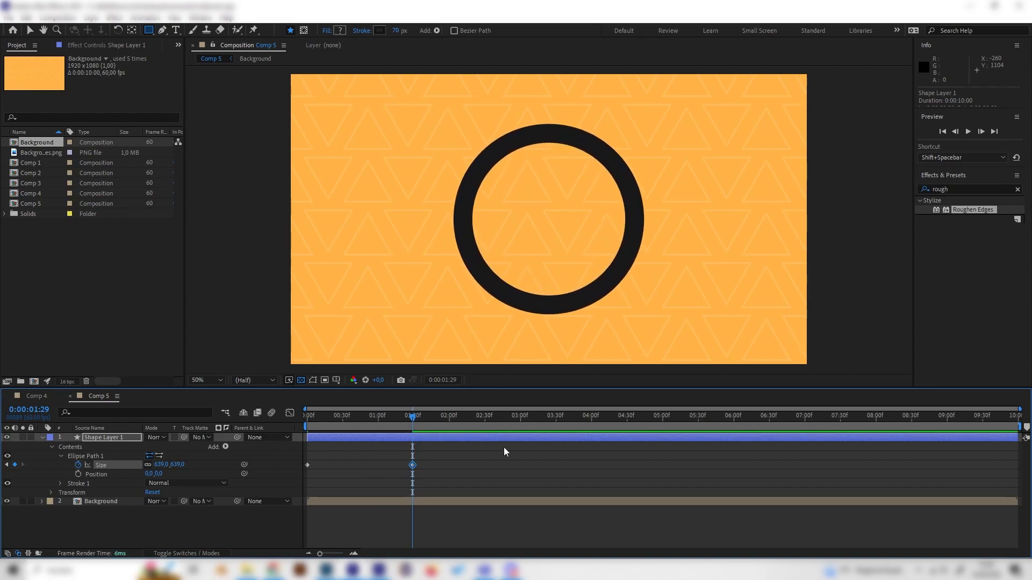
pyautogui.press('space')
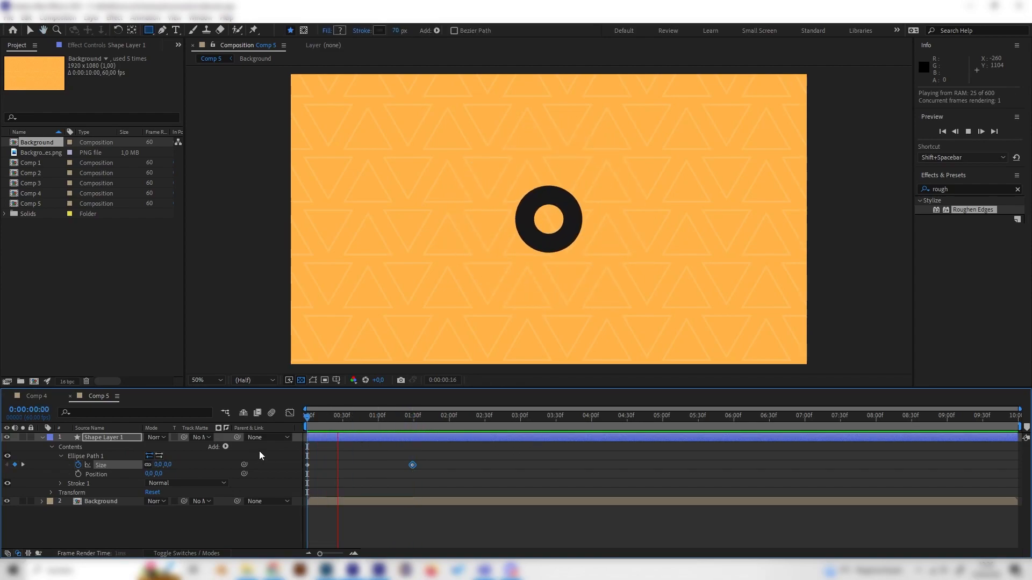
pyautogui.moveTo(391, 426); pyautogui.dragTo(302, 449)
pyautogui.press('space')
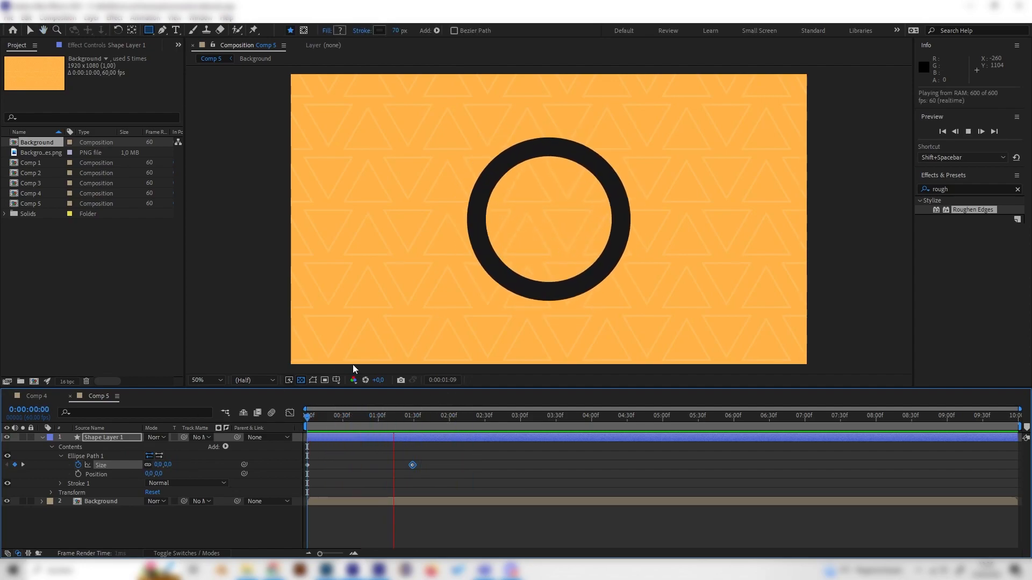
pyautogui.press('space')
# - Show the ellipse's Size animation in the graph editor and apply Easy Ease to both keyframes
pyautogui.moveTo(440, 422); pyautogui.dragTo(337, 450)
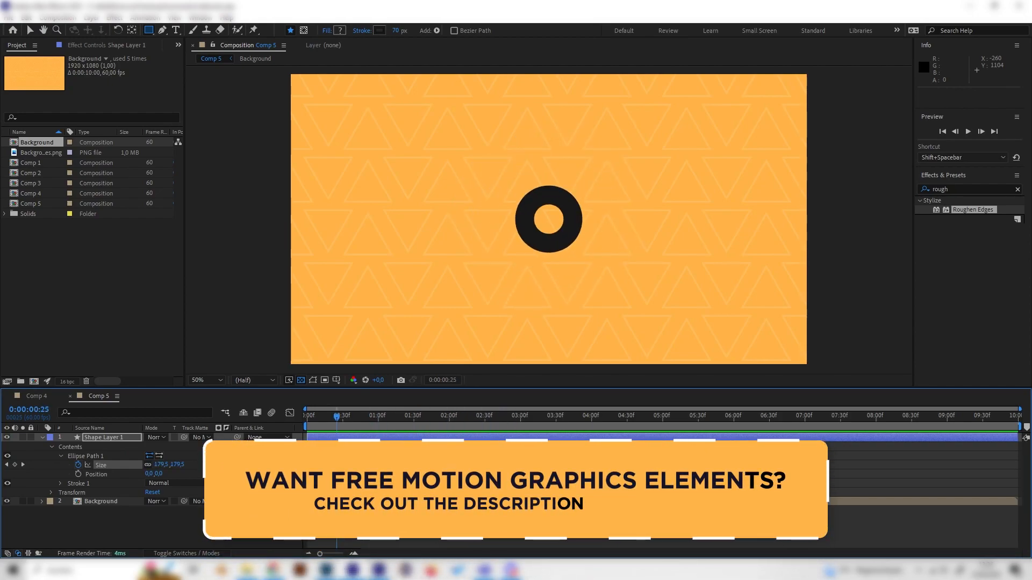
pyautogui.click(120, 465)
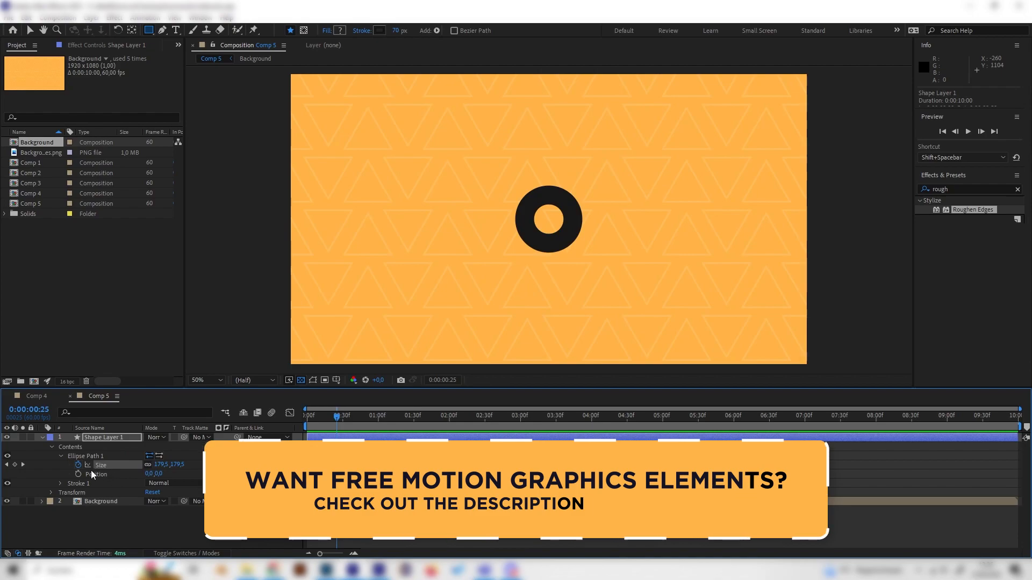
pyautogui.click(290, 415)
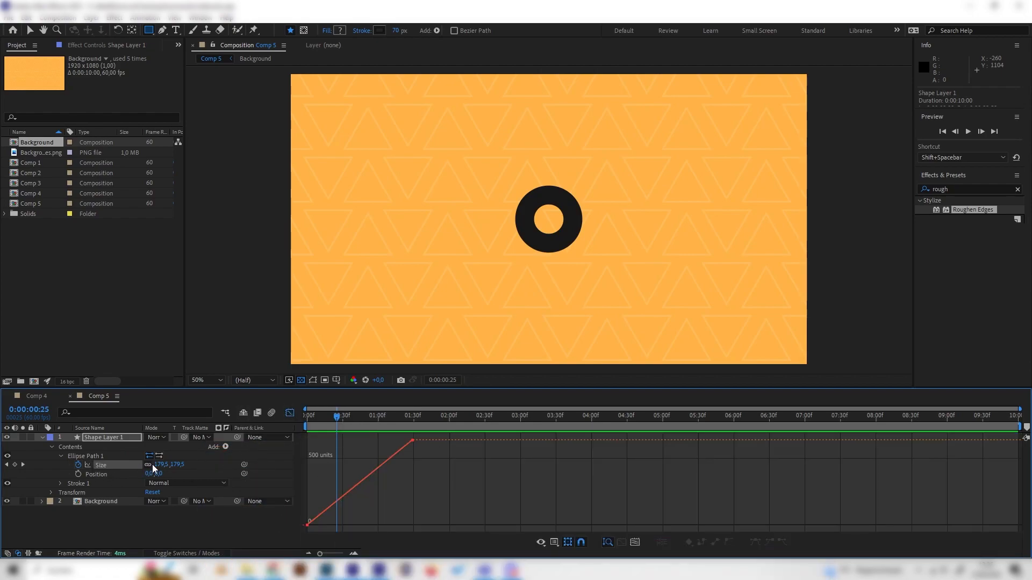
pyautogui.click(120, 465)
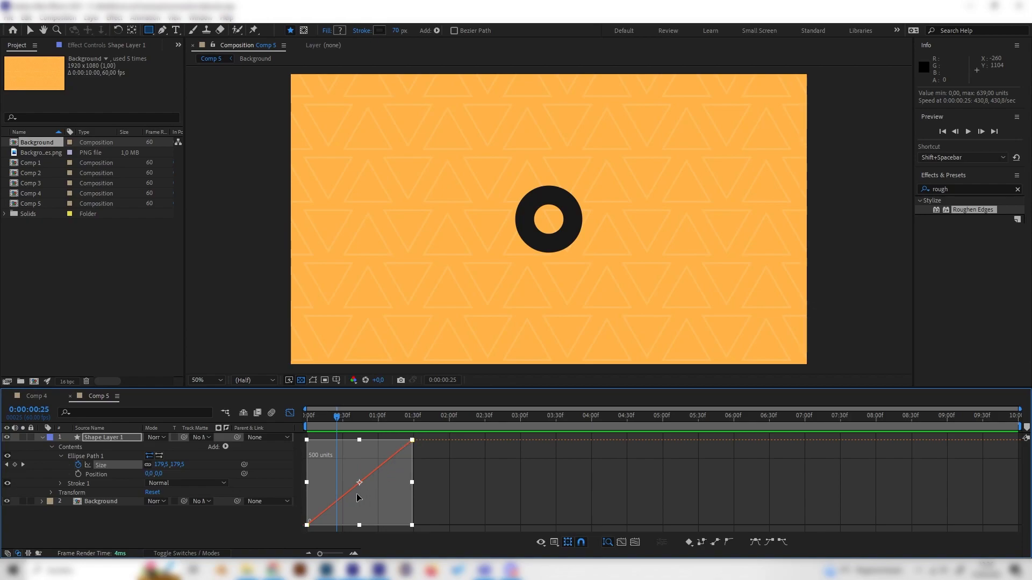
pyautogui.click(755, 542)
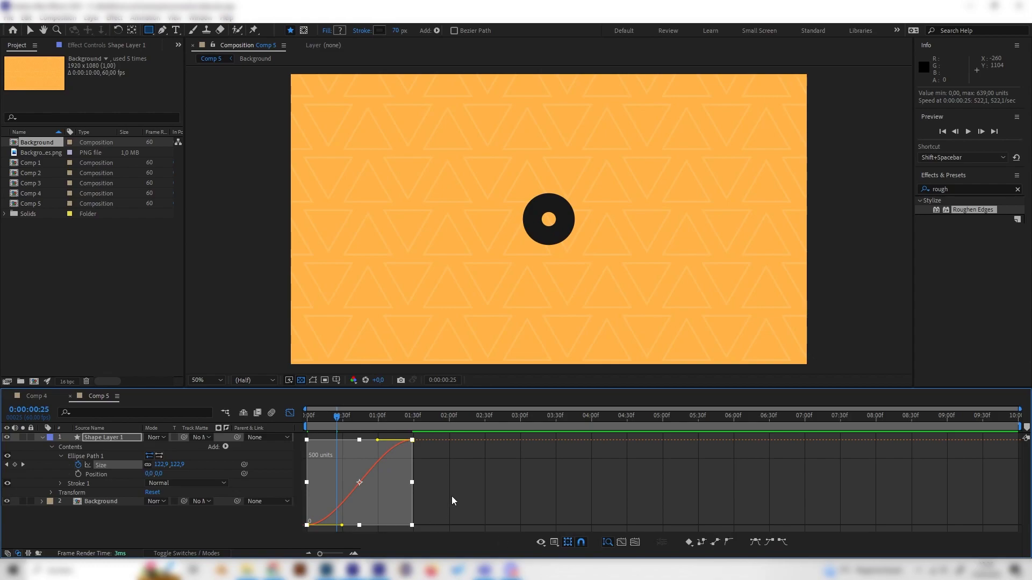
# - Pull the first Size keyframe's curve handle steeply upward for a fast start and preview the animation
pyautogui.click(436, 485)
pyautogui.click(308, 525)
pyautogui.moveTo(342, 524); pyautogui.dragTo(293, 456)
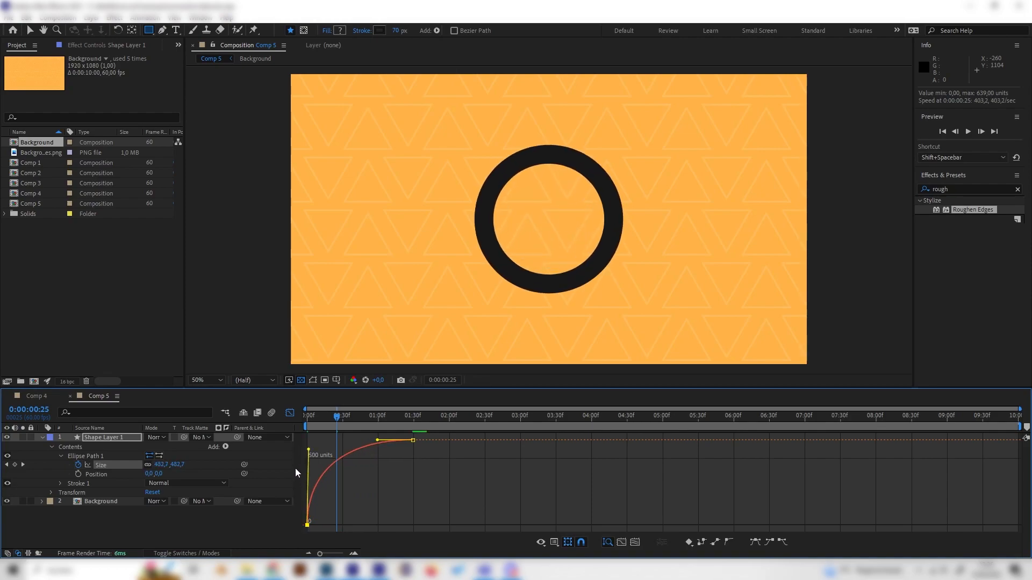
pyautogui.press('space')
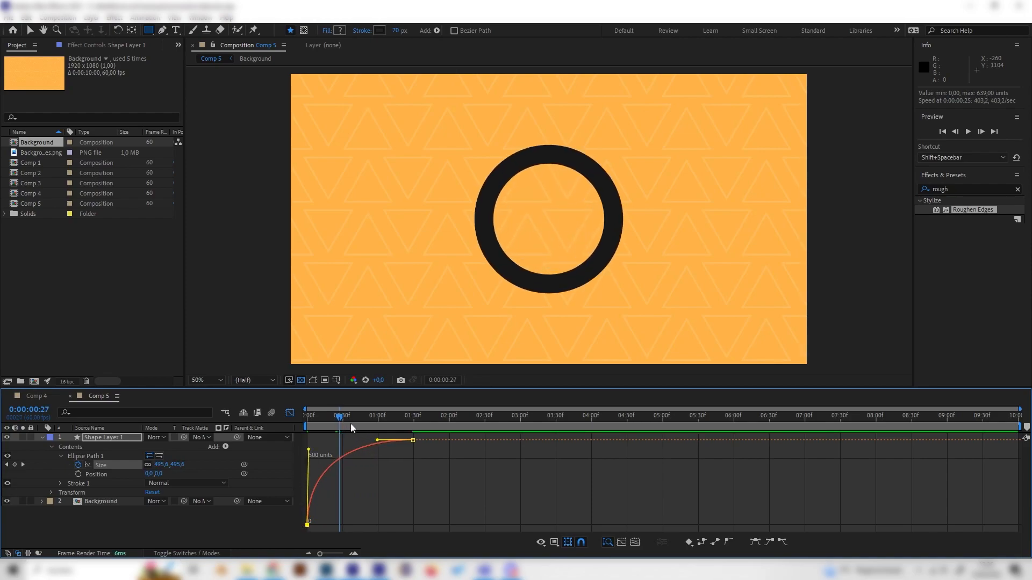
pyautogui.press('space')
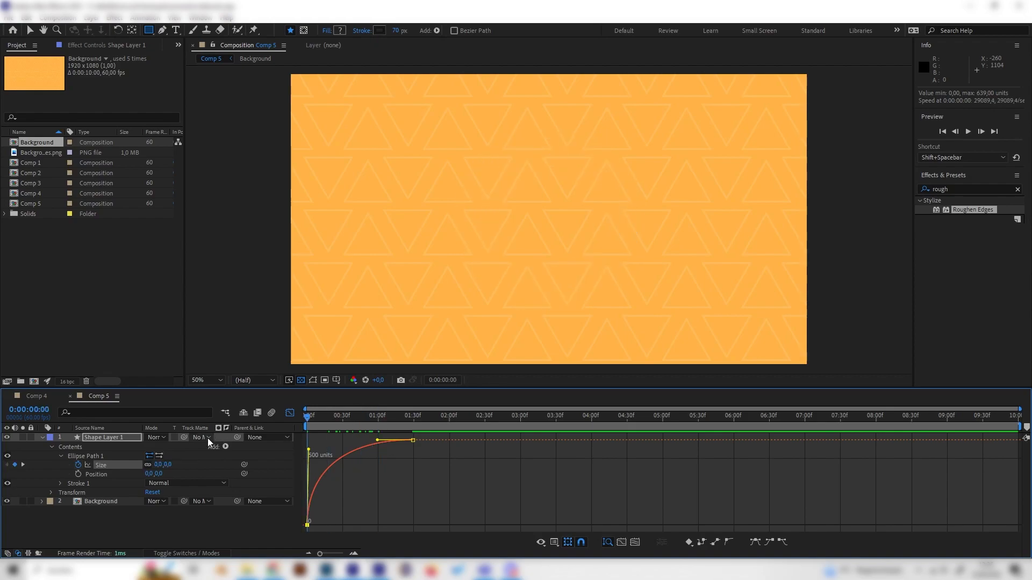
pyautogui.moveTo(378, 419); pyautogui.dragTo(305, 438)
pyautogui.press('space')
# - Lengthen the last Size keyframe's curve handle slightly for a softer ending and preview the result
pyautogui.moveTo(377, 440); pyautogui.dragTo(364, 440)
pyautogui.press('space')
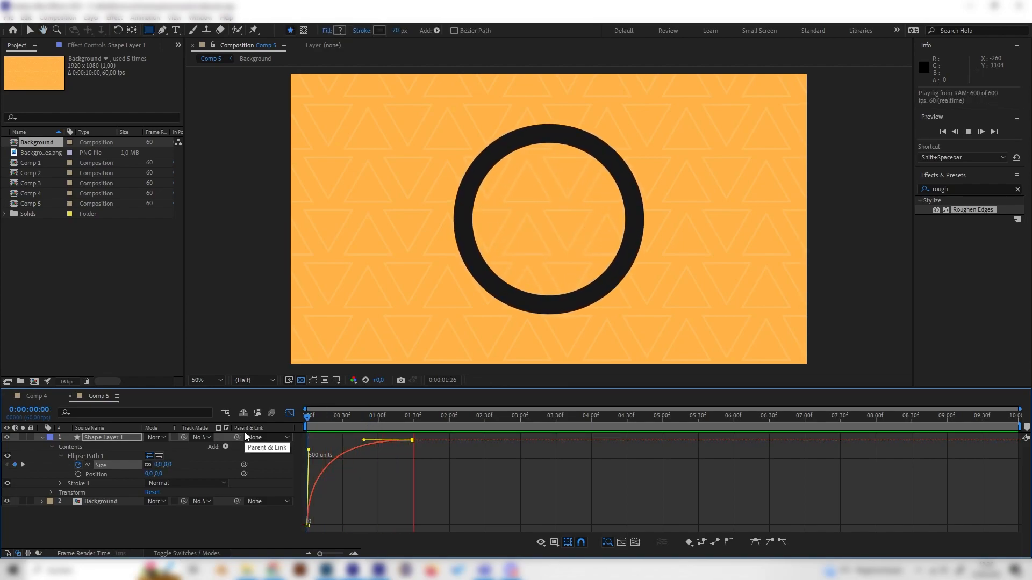
pyautogui.press('space')
# - Close the graph editor and keyframe Shape Layer 1's Stroke Width at 70 at 0:00:00:00
pyautogui.click(289, 413)
pyautogui.moveTo(381, 417); pyautogui.dragTo(273, 437)
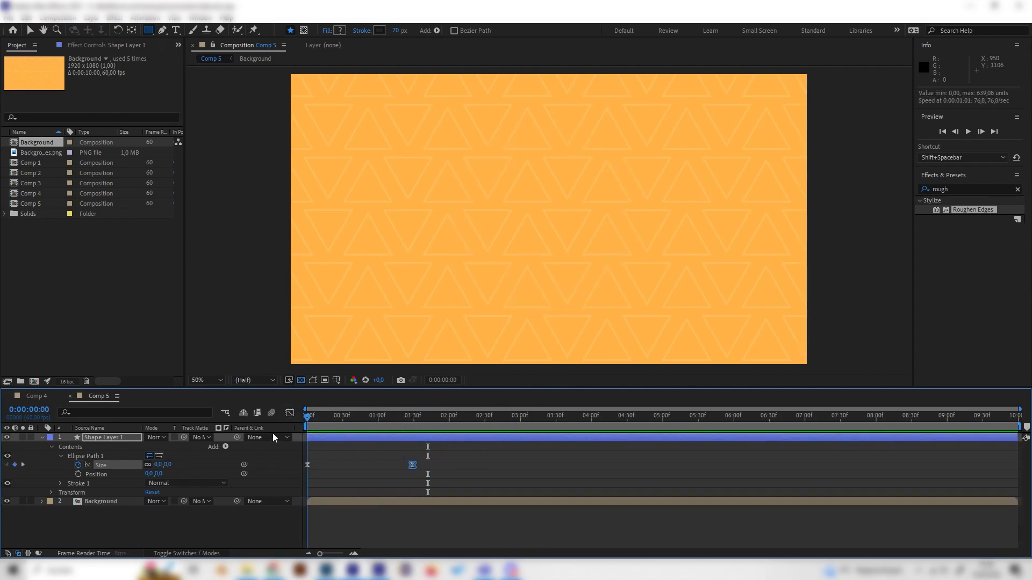
pyautogui.click(60, 483)
pyautogui.scroll(-1, 141, 495)
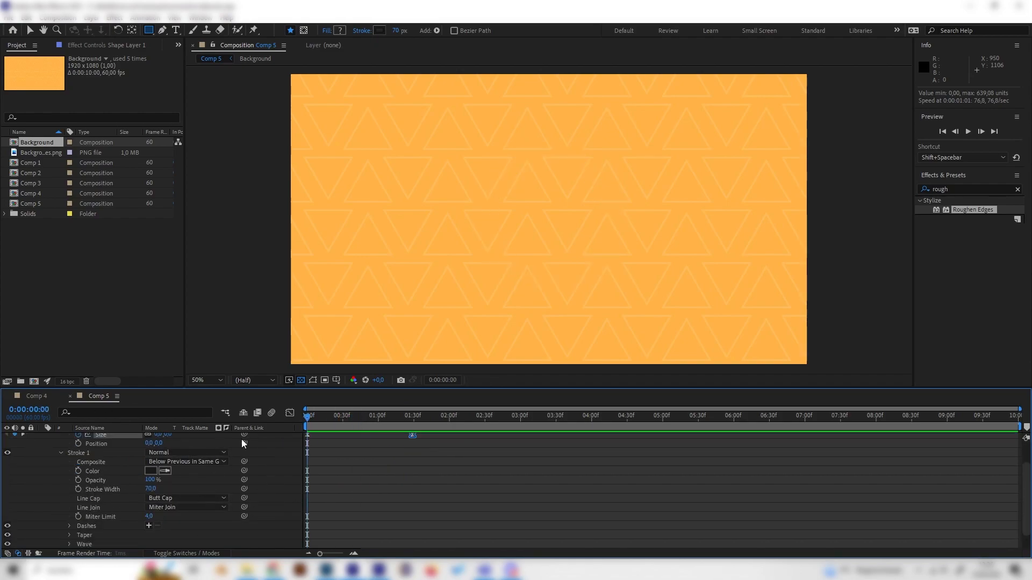
pyautogui.click(79, 490)
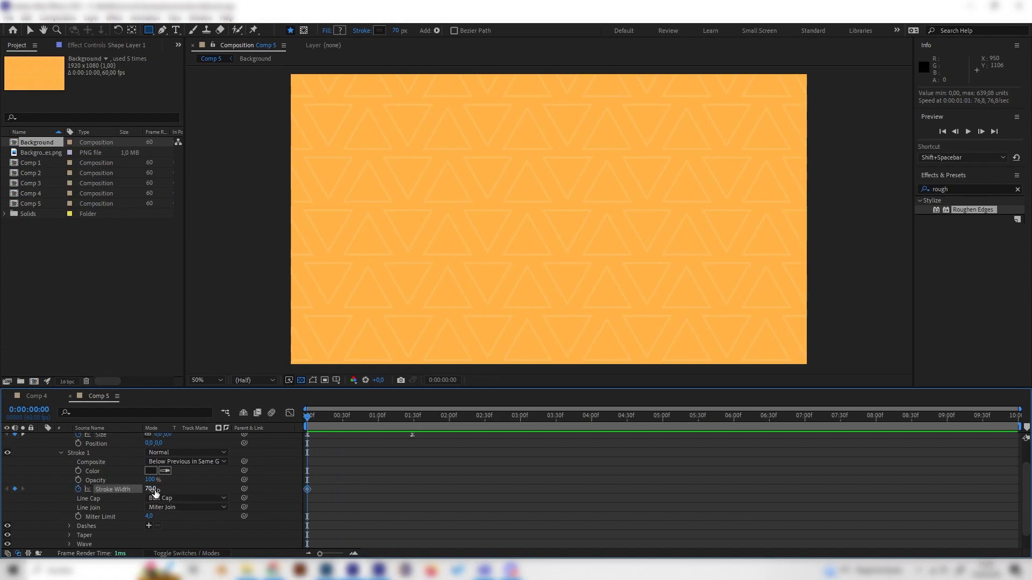
# - Set the ring's Stroke Width to 0 at 0:00:01:19 and play back the thinning ring
pyautogui.scroll(1, 406, 486)
pyautogui.moveTo(392, 419)
pyautogui.mouseDown()
pyautogui.moveTo(414, 421)
pyautogui.moveTo(402, 417)
pyautogui.mouseUp()
pyautogui.click(411, 478)
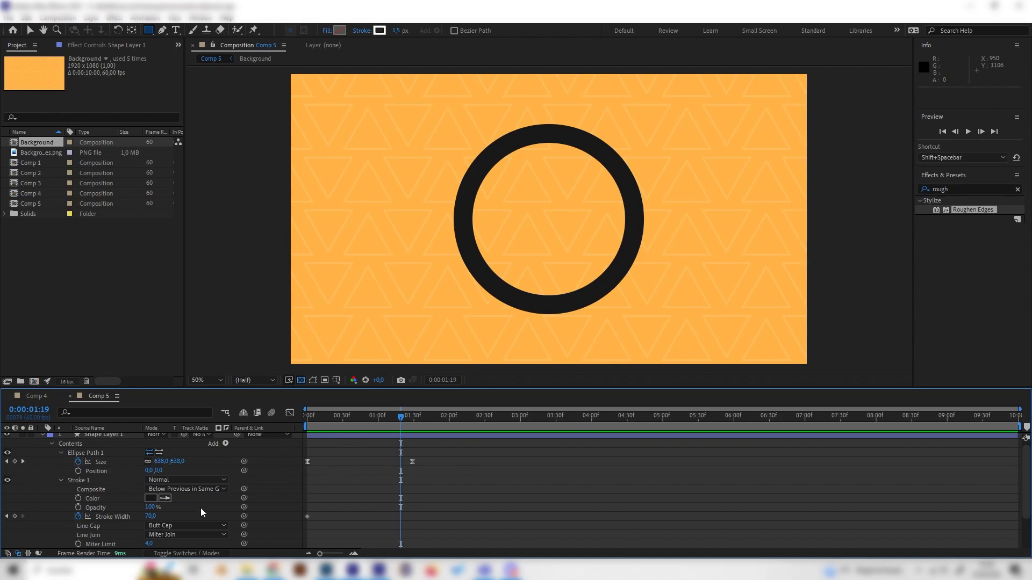
pyautogui.write('0')
pyautogui.press('Return')
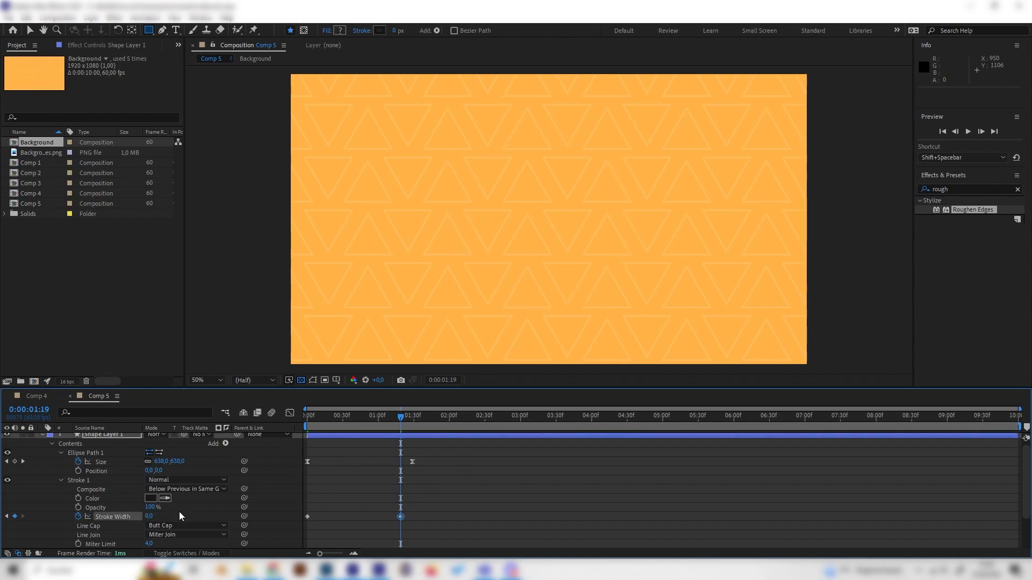
pyautogui.press('space')
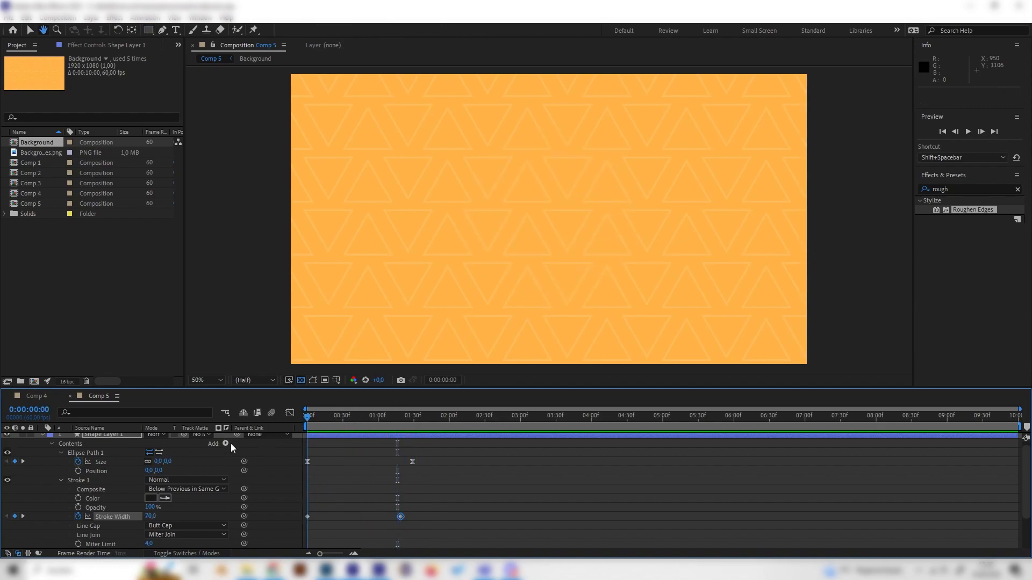
# - At 0:00:00:08, collapse and duplicate Shape Layer 1, and reposition the copy down and to the left at 423, 717
pyautogui.moveTo(354, 427)
pyautogui.mouseDown()
pyautogui.moveTo(370, 426)
pyautogui.moveTo(316, 449)
pyautogui.mouseUp()
pyautogui.scroll(1, 86, 497)
pyautogui.click(118, 437)
pyautogui.click(41, 438)
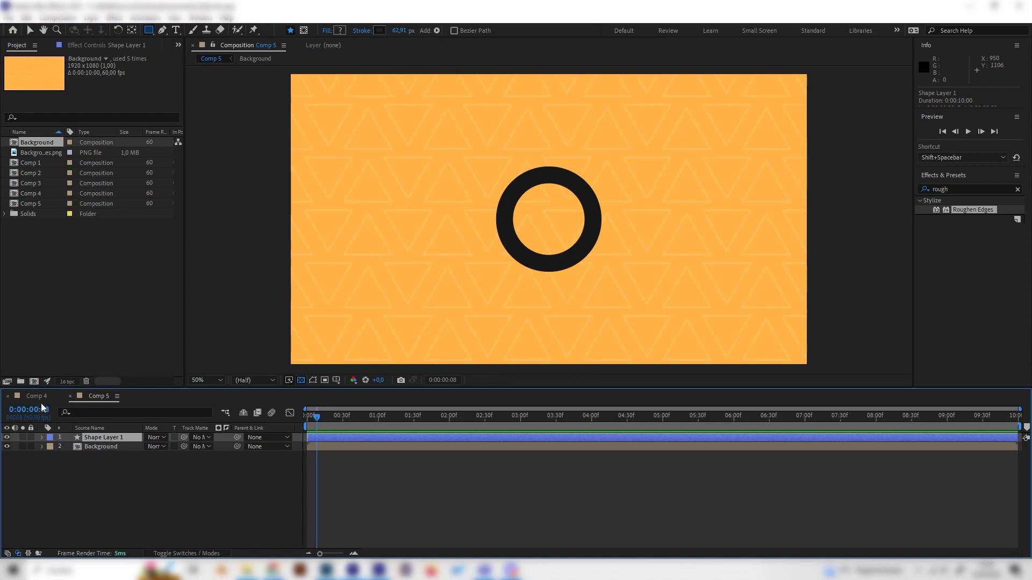
pyautogui.hotkey('ctrl', 'd')
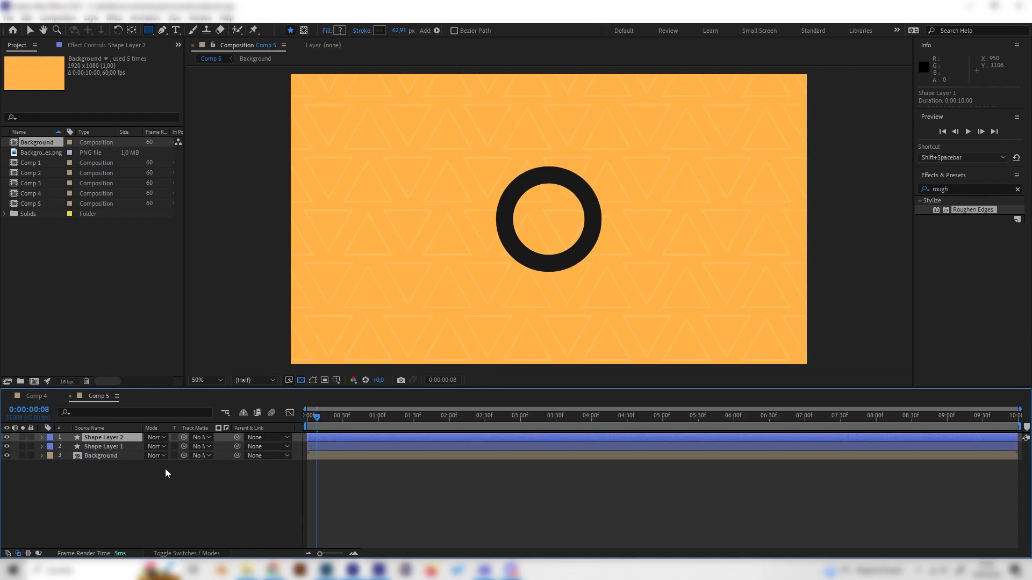
pyautogui.press('p')
pyautogui.moveTo(154, 447); pyautogui.dragTo(2, 457)
pyautogui.moveTo(145, 446); pyautogui.dragTo(222, 447)
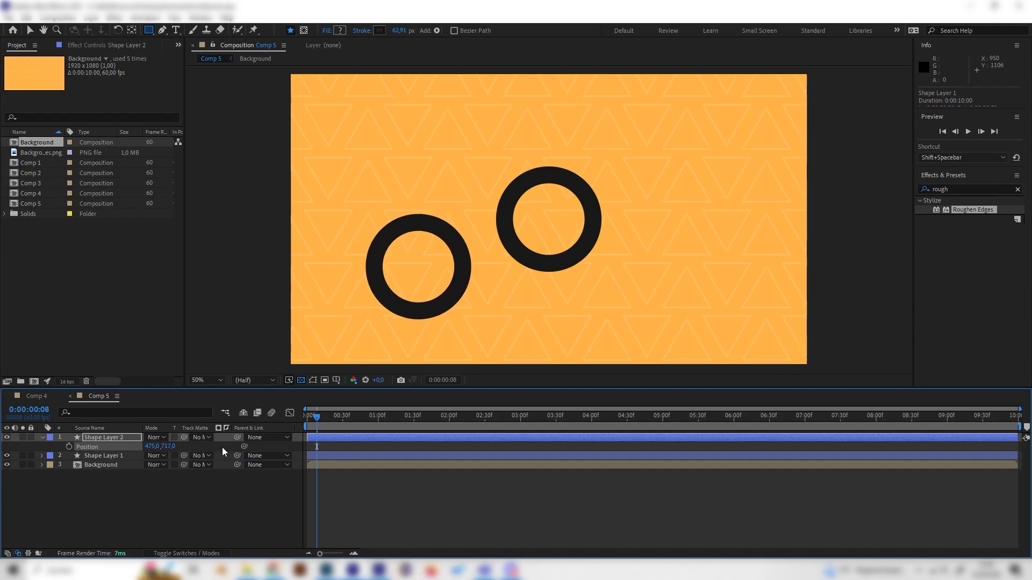
pyautogui.moveTo(154, 447); pyautogui.dragTo(127, 467)
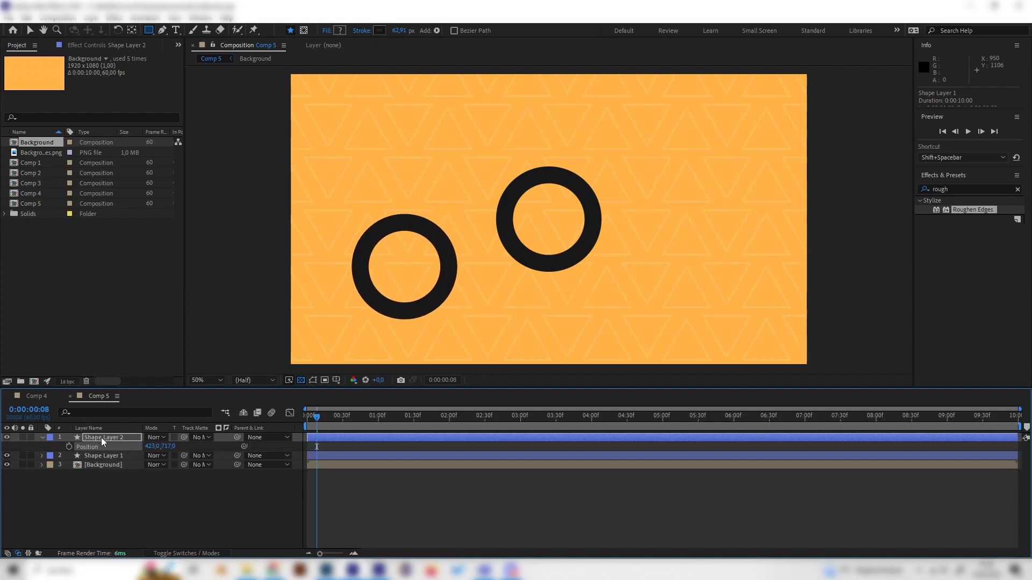
# - Duplicate Shape Layer 2 and reposition the new ring up and to the right at 1514, 313
pyautogui.hotkey('ctrl', 'd')
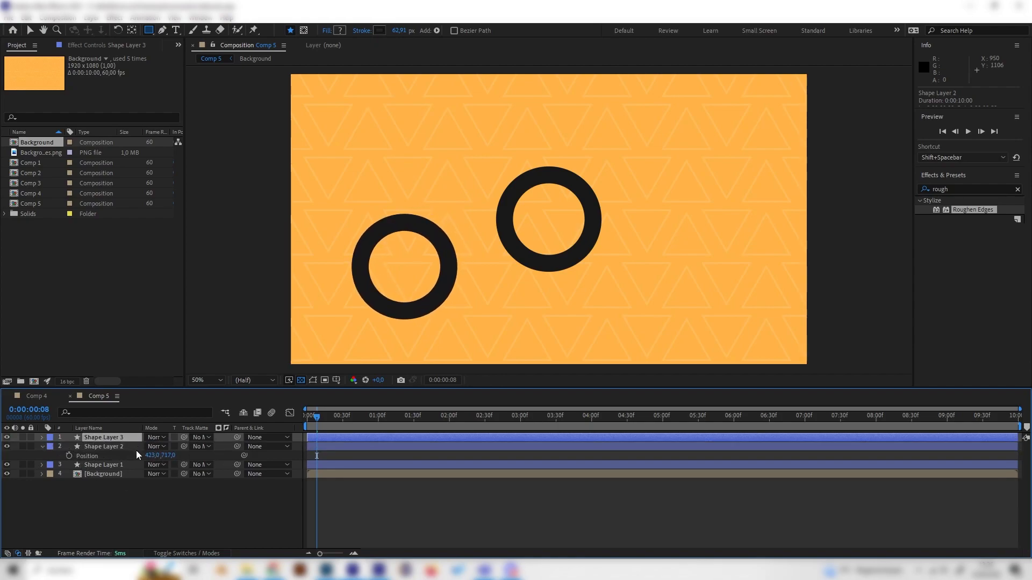
pyautogui.moveTo(152, 446); pyautogui.dragTo(743, 469)
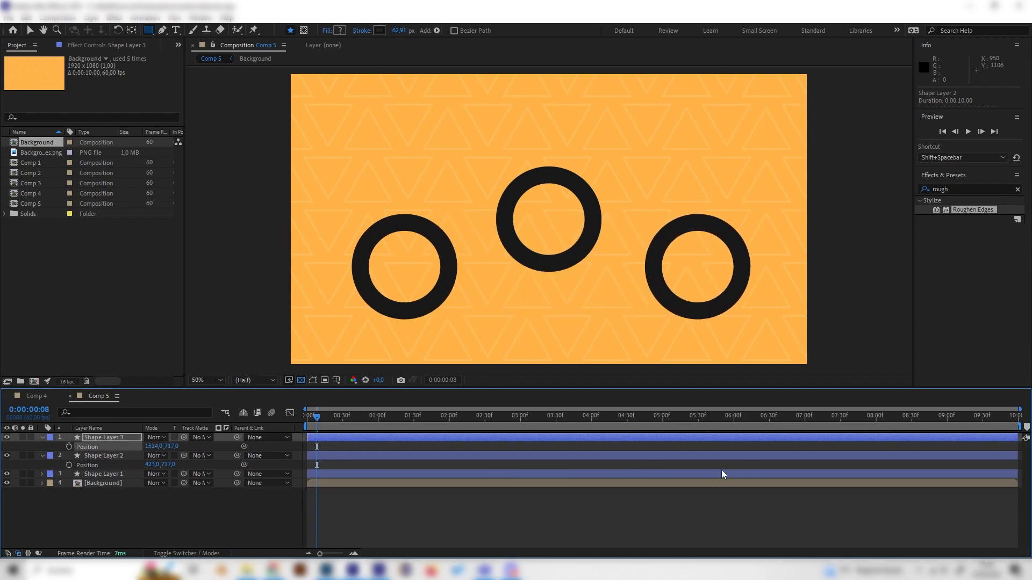
pyautogui.moveTo(175, 446); pyautogui.dragTo(156, 409)
# - Examine the finished ring styles in Comp 4 around 0:00:00:19 and return to Comp 5
pyautogui.click(37, 396)
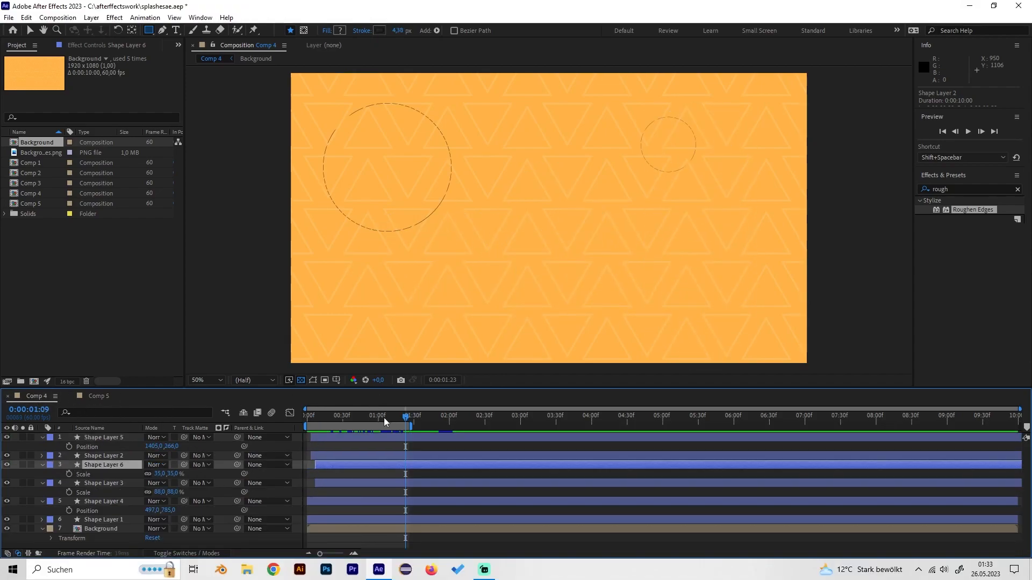
pyautogui.scroll(2, 360, 180)
pyautogui.scroll(-2, 405, 243)
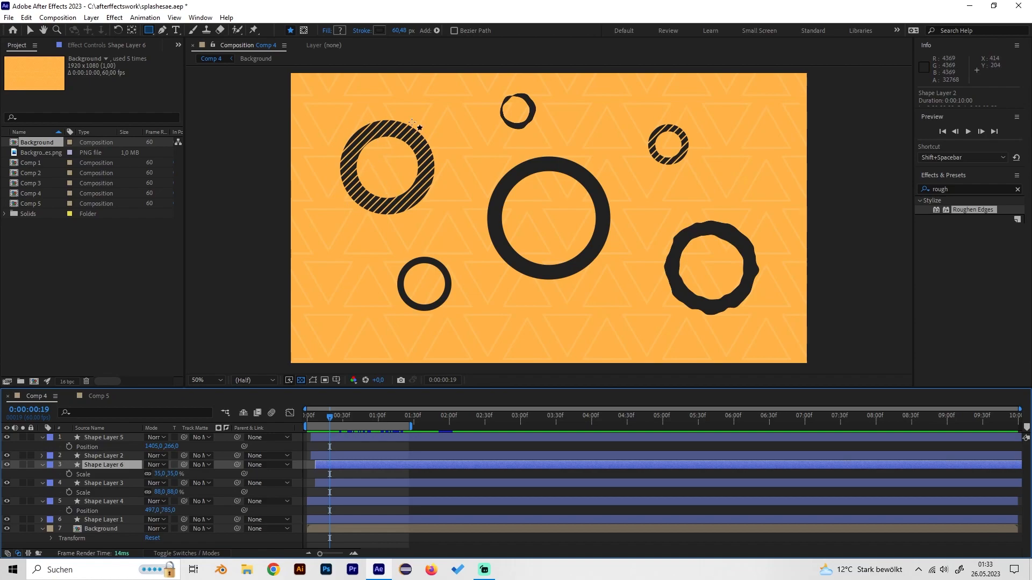
pyautogui.click(106, 397)
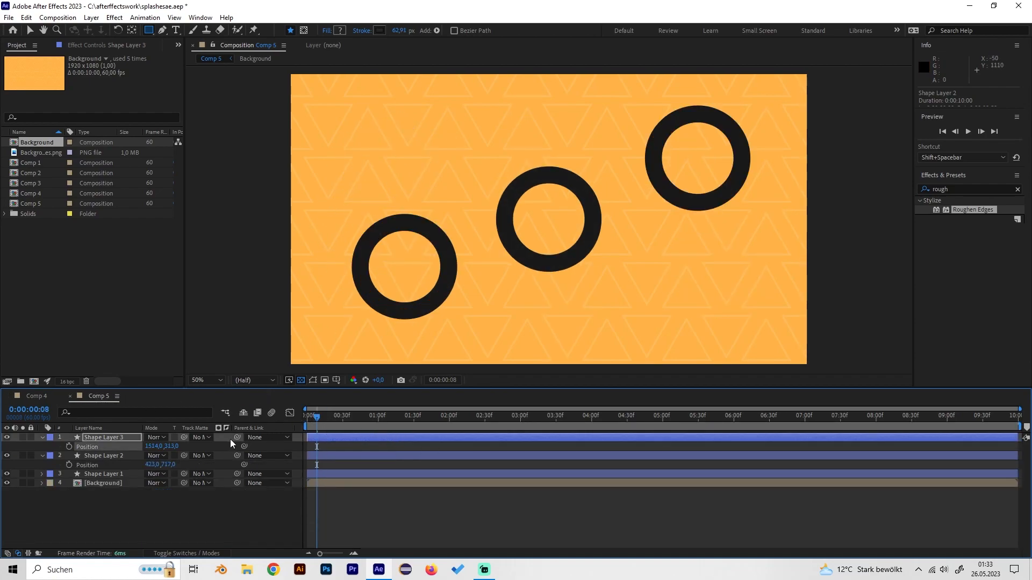
# - Search the effects for "vene" and apply the Venetian Blinds transition effect to Shape Layer 3
pyautogui.click(114, 437)
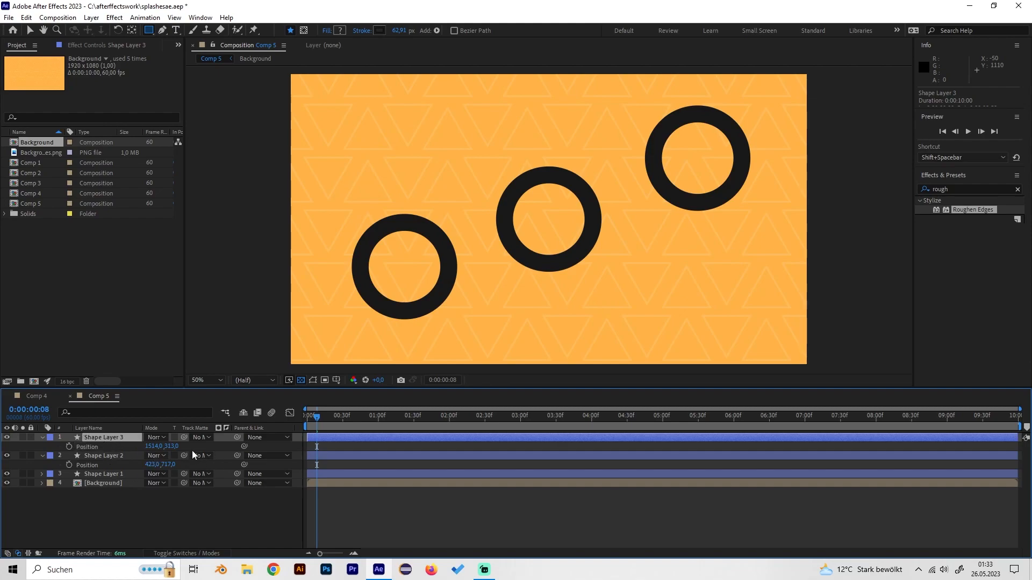
pyautogui.click(942, 189)
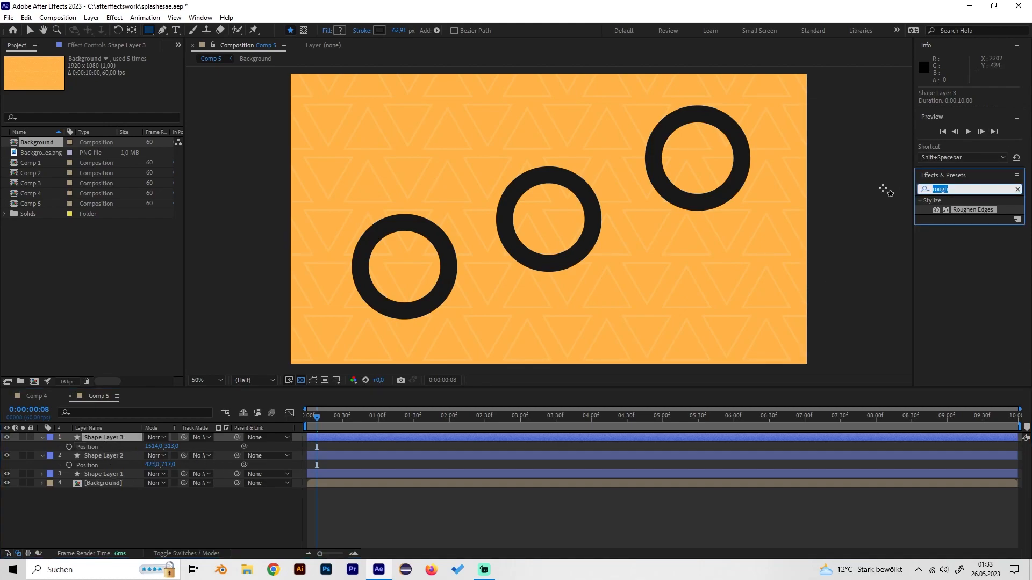
pyautogui.write('vene')
pyautogui.click(972, 237)
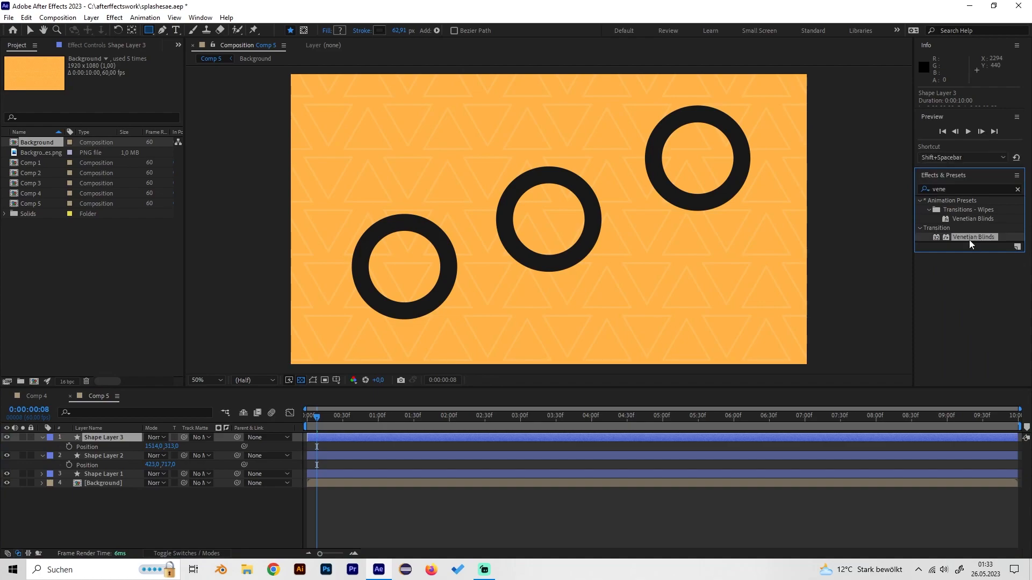
pyautogui.moveTo(994, 239); pyautogui.dragTo(130, 437)
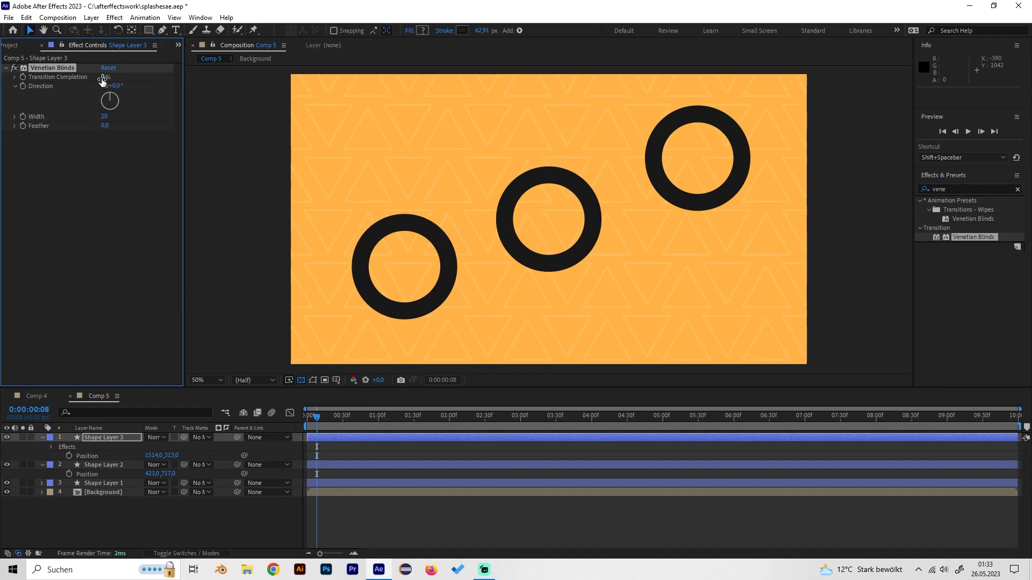
# - Set Venetian Blinds on Shape Layer 3 to 21% Transition Completion, 45° Direction and a Width of 35
pyautogui.moveTo(102, 80); pyautogui.dragTo(112, 77)
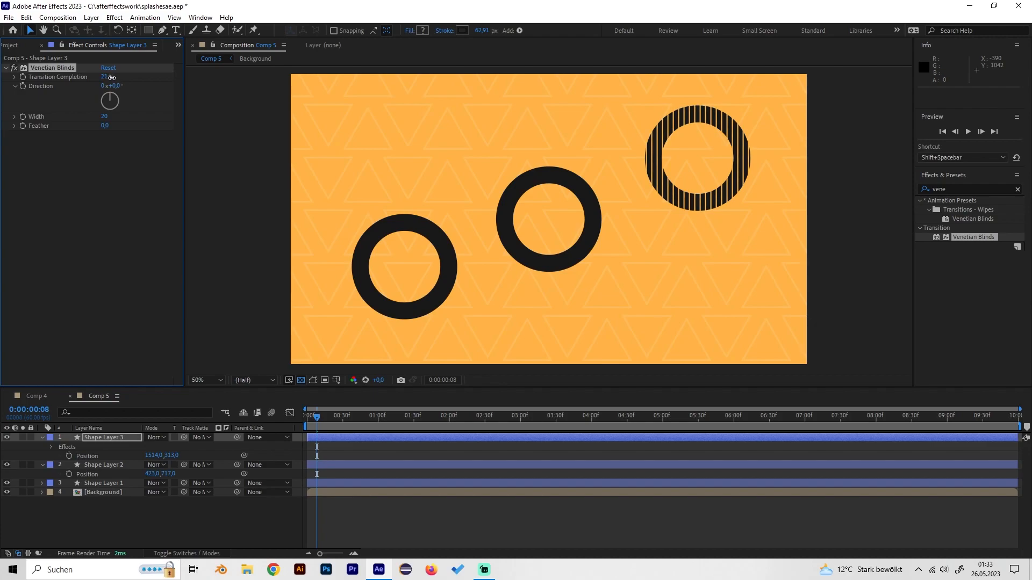
pyautogui.click(114, 86)
pyautogui.write('45')
pyautogui.press('Return')
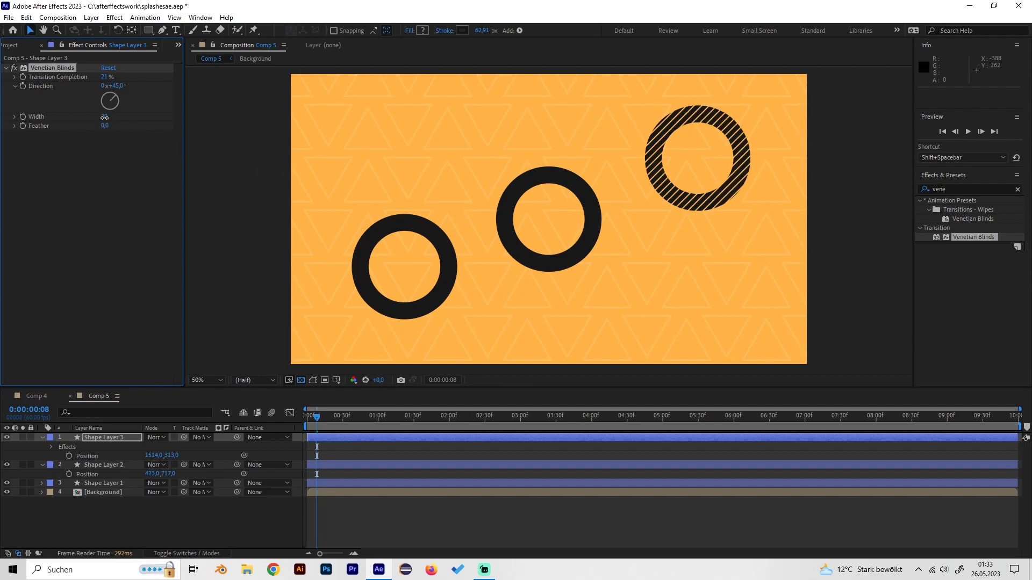
pyautogui.moveTo(105, 117)
pyautogui.mouseDown()
pyautogui.moveTo(130, 119)
pyautogui.moveTo(97, 123)
pyautogui.moveTo(120, 130)
pyautogui.mouseUp()
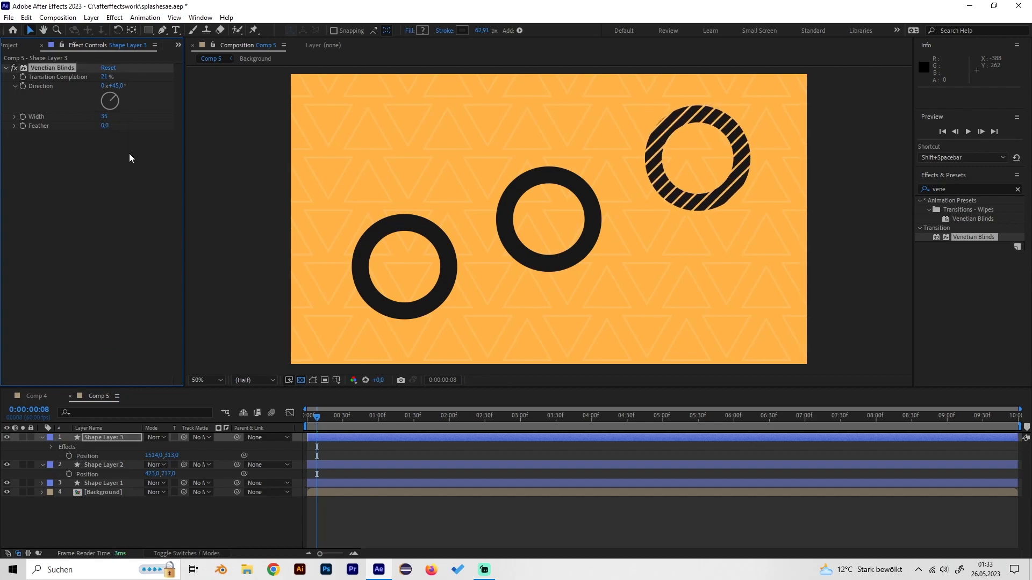
# - Play back the three expanding rings from the start and park the playhead at 0:00:00:15
pyautogui.click(295, 426)
pyautogui.press('space')
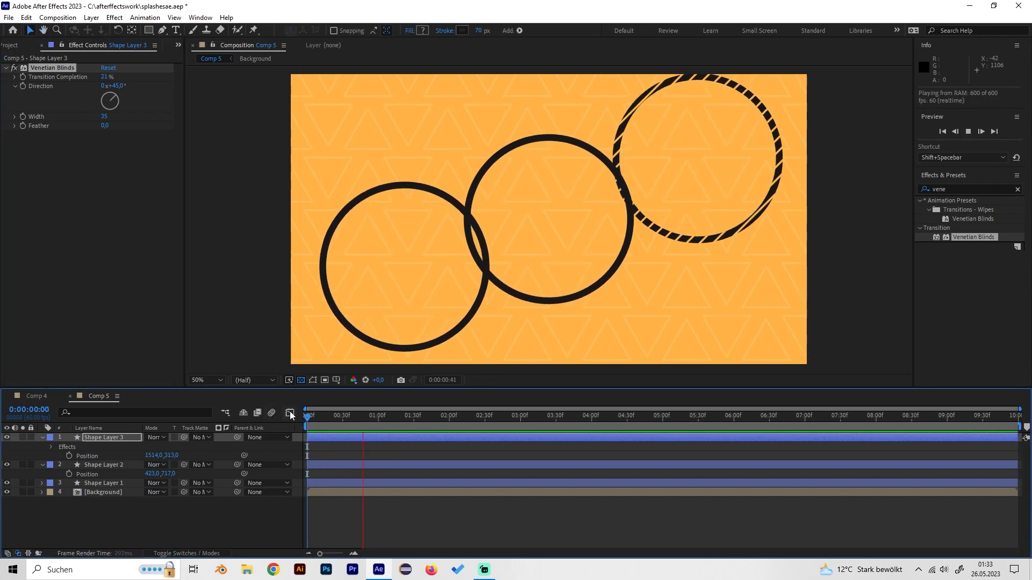
pyautogui.press('space')
pyautogui.moveTo(309, 417); pyautogui.dragTo(324, 426)
# - Select Shape Layer 2 in Comp 5 and examine the roughened ring in Comp 4 as a reference
pyautogui.click(111, 462)
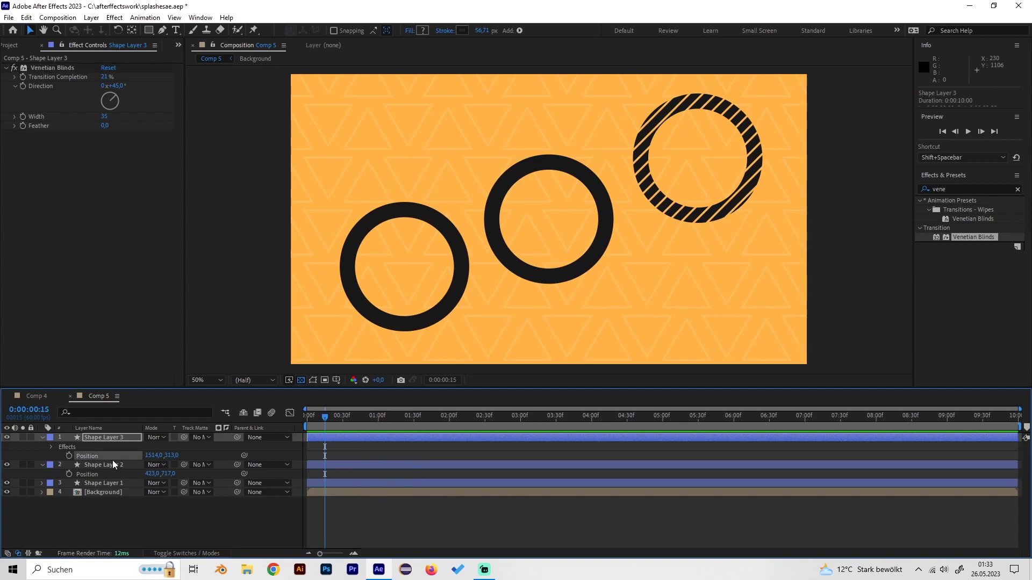
pyautogui.click(7, 466)
pyautogui.click(7, 466)
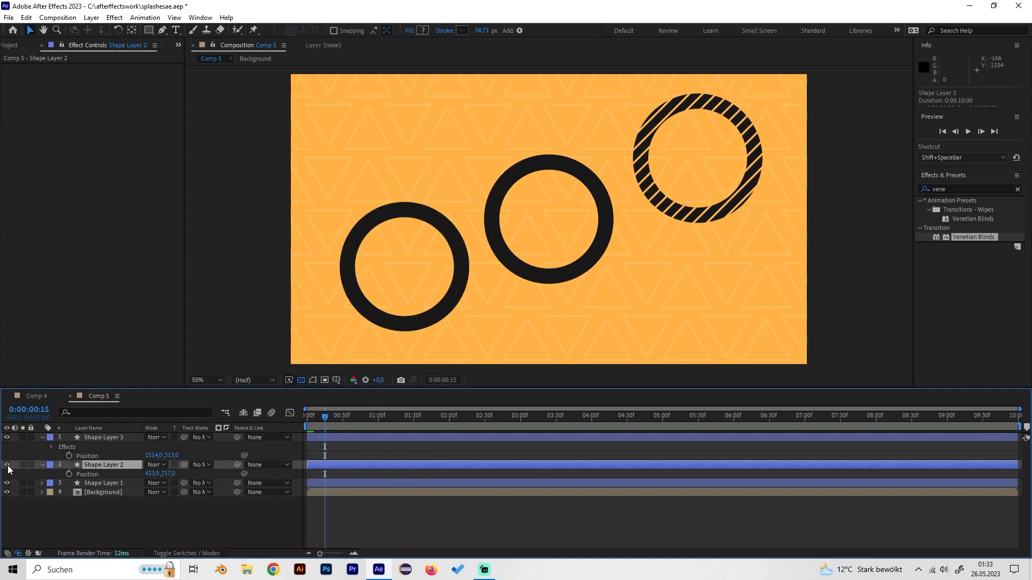
pyautogui.click(942, 190)
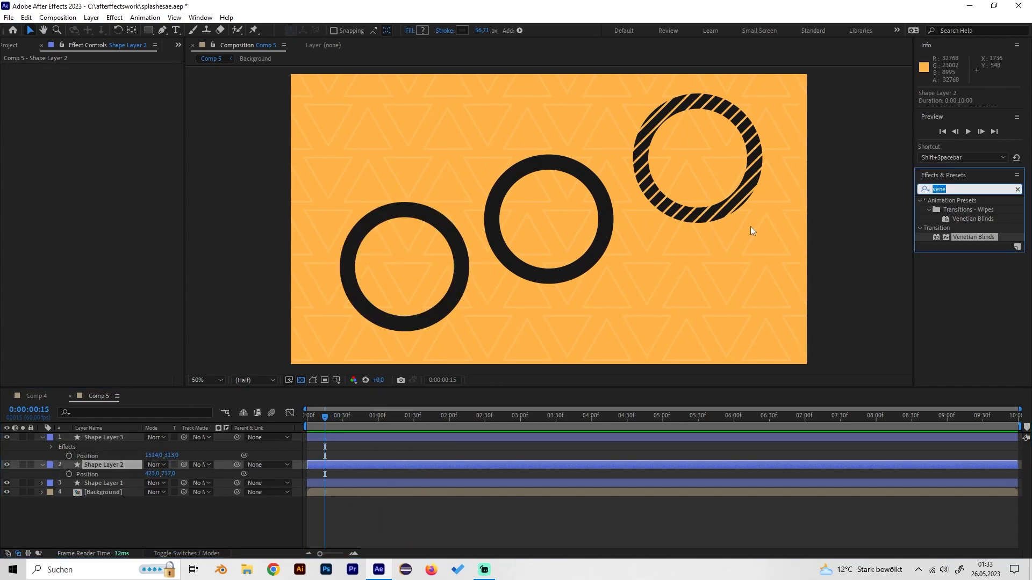
pyautogui.click(41, 397)
pyautogui.moveTo(349, 418); pyautogui.dragTo(387, 415)
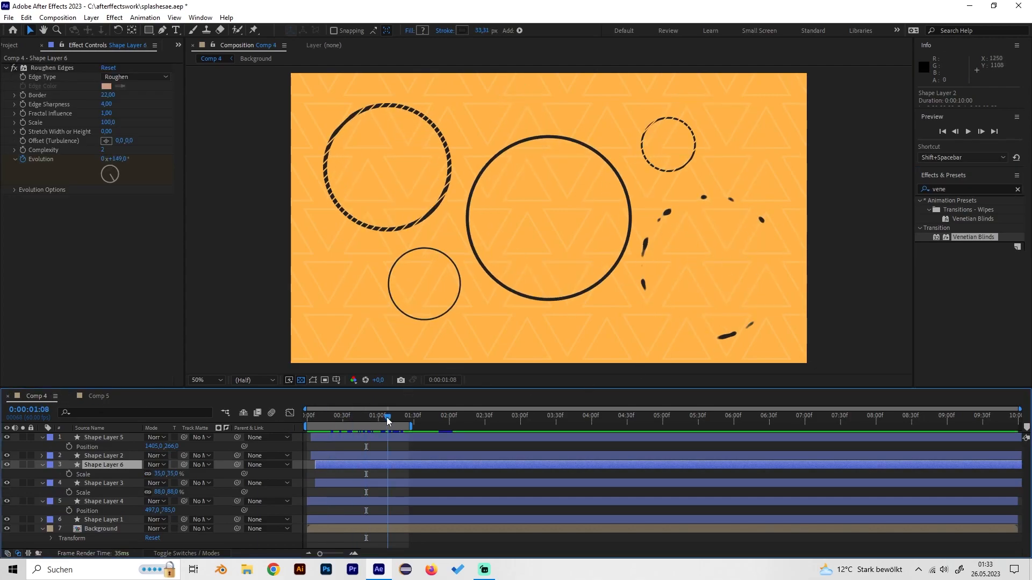
pyautogui.click(101, 397)
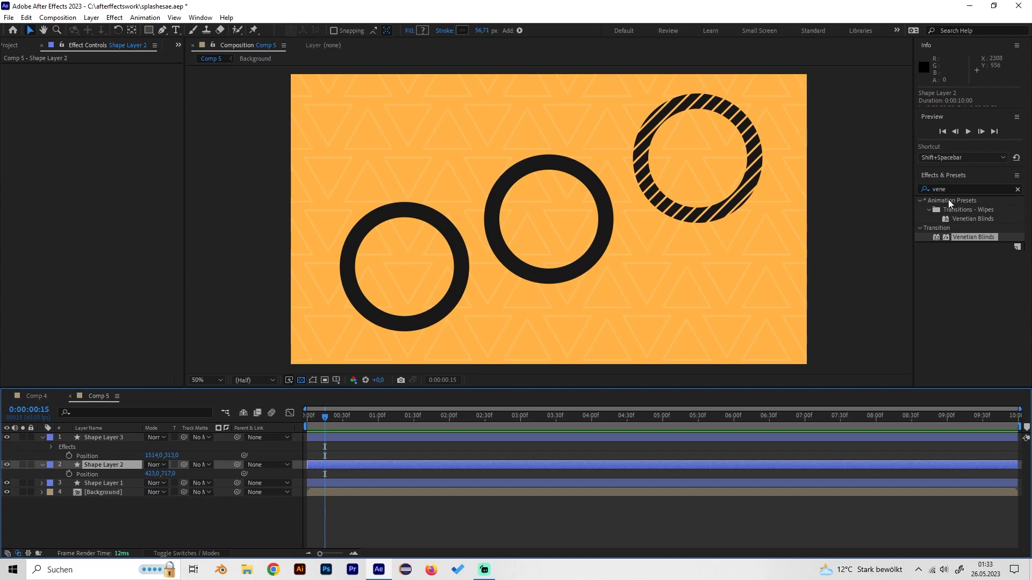
# - Search the effects for "roughe" and apply Roughen Edges to Shape Layer 2
pyautogui.hotkey('ctrl', '7')
pyautogui.write('ro')
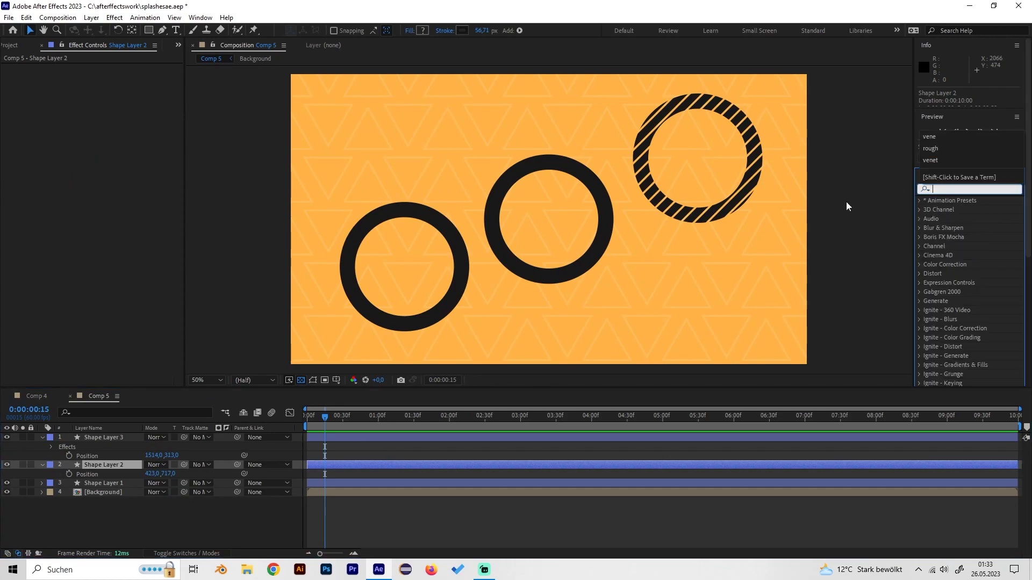
pyautogui.write('ughe')
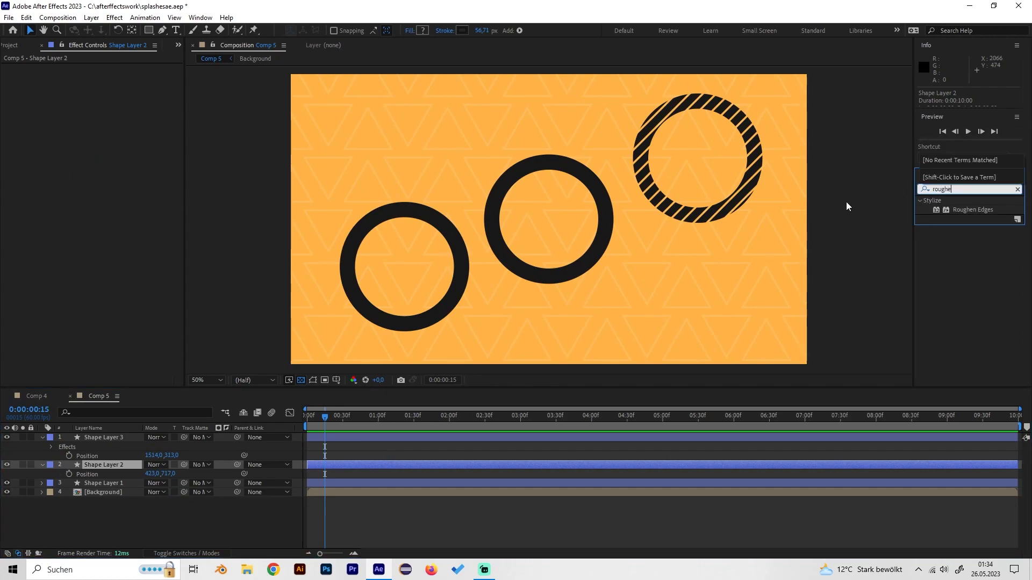
pyautogui.moveTo(964, 209); pyautogui.dragTo(112, 474)
pyautogui.moveTo(969, 209); pyautogui.dragTo(123, 467)
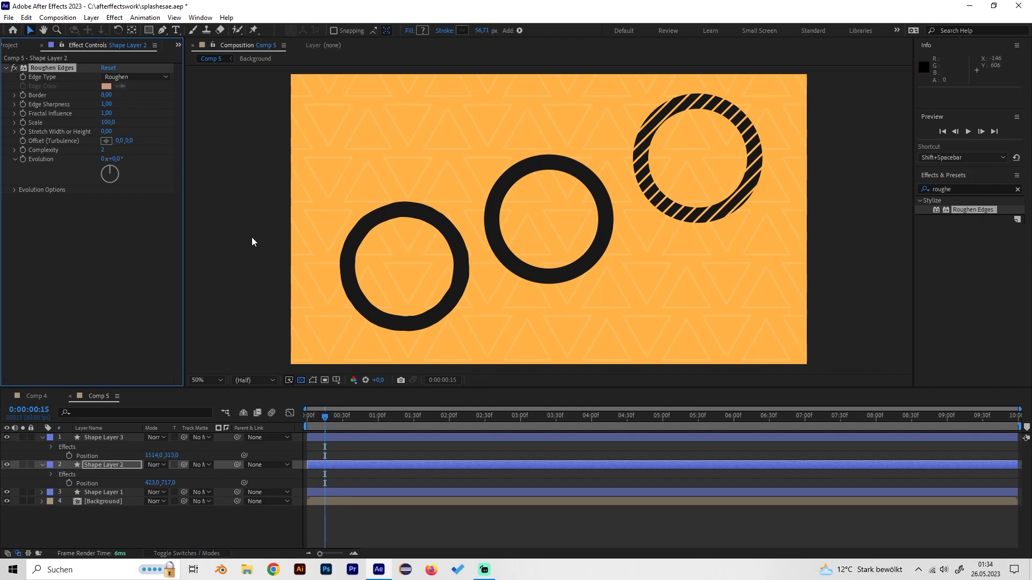
# - Set the Roughen Edges Border on Shape Layer 2 to 25 and raise it to 35
pyautogui.click(106, 95)
pyautogui.write('25')
pyautogui.press('Return')
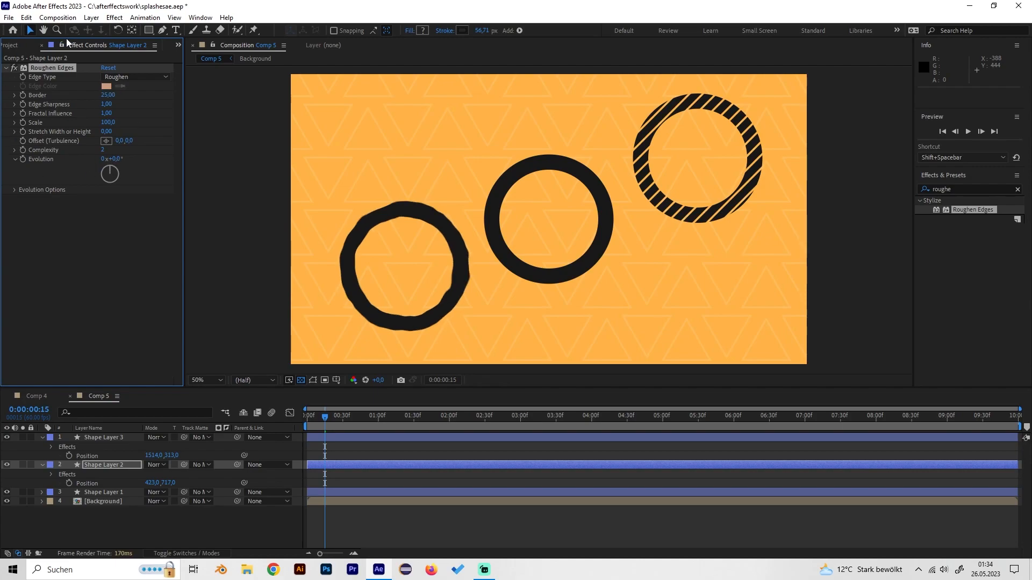
pyautogui.click(108, 95)
pyautogui.write('35')
pyautogui.press('Return')
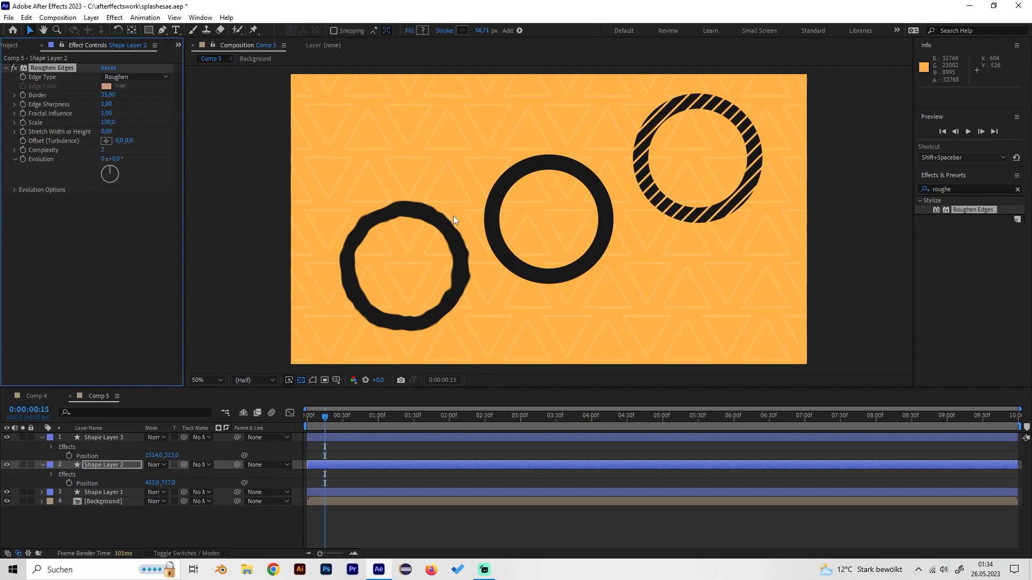
# - Try an Edge Sharpness of 4 for Shape Layer 2's Roughen Edges and settle on 3
pyautogui.click(107, 104)
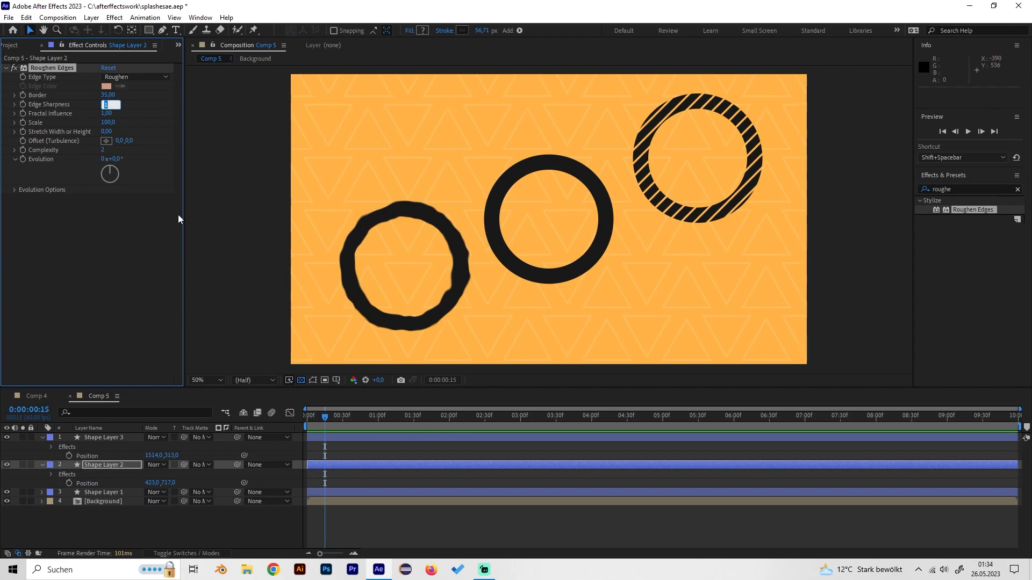
pyautogui.write('4')
pyautogui.press('Return')
pyautogui.click(103, 104)
pyautogui.write('3')
pyautogui.press('Return')
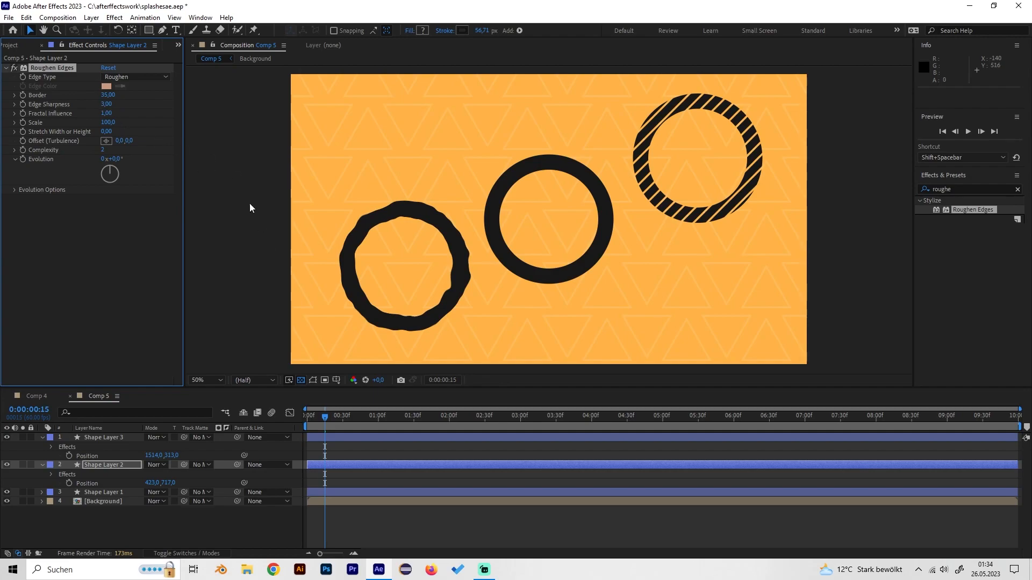
# - Scrub through the ring animation, and add a Roughen Edges Evolution keyframe at 0 on Shape Layer 2's first frame
pyautogui.click(339, 417)
pyautogui.moveTo(350, 417)
pyautogui.mouseDown()
pyautogui.moveTo(399, 398)
pyautogui.moveTo(295, 415)
pyautogui.moveTo(350, 416)
pyautogui.mouseUp()
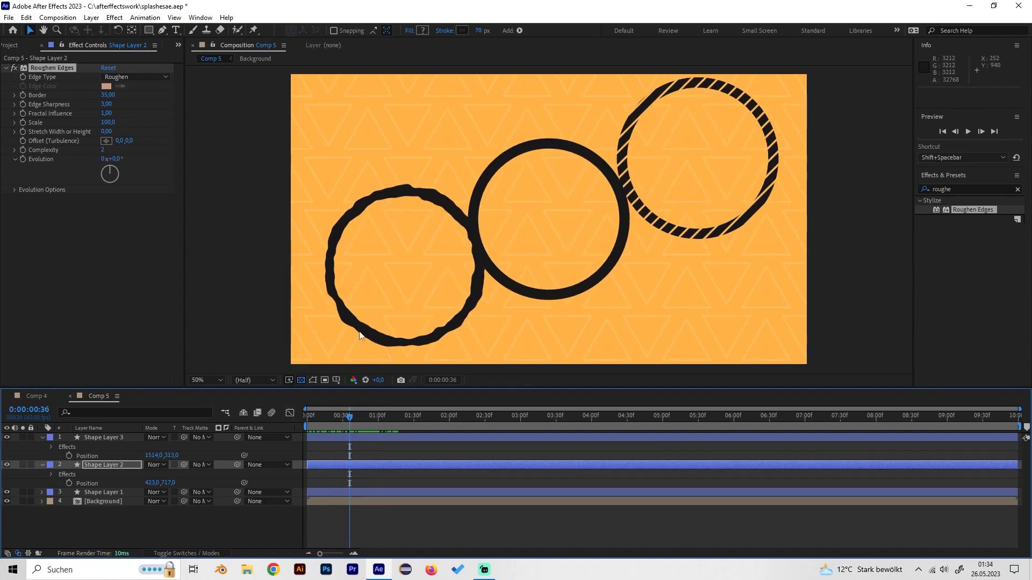
pyautogui.click(352, 416)
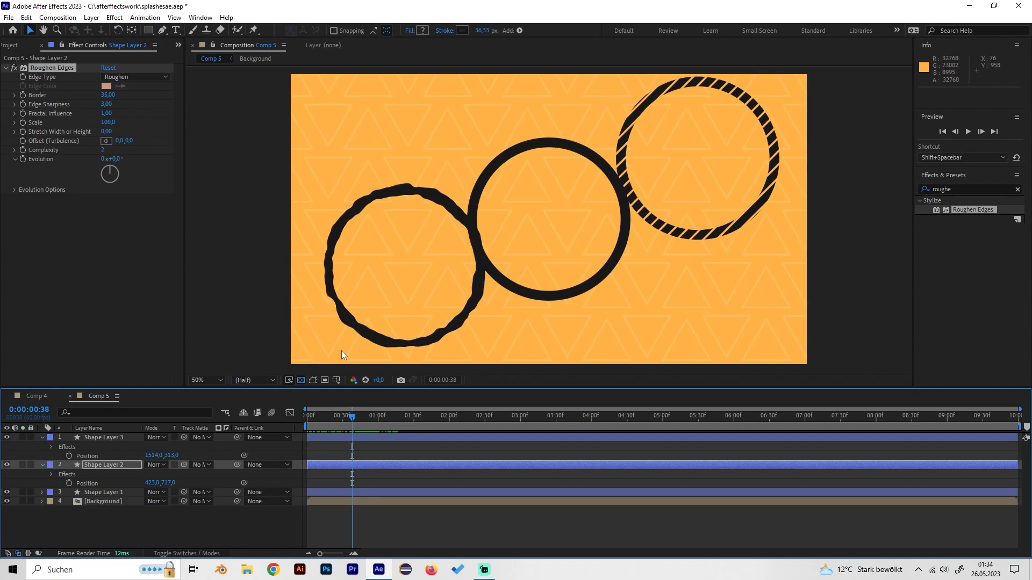
pyautogui.moveTo(354, 419); pyautogui.dragTo(302, 419)
pyautogui.click(25, 159)
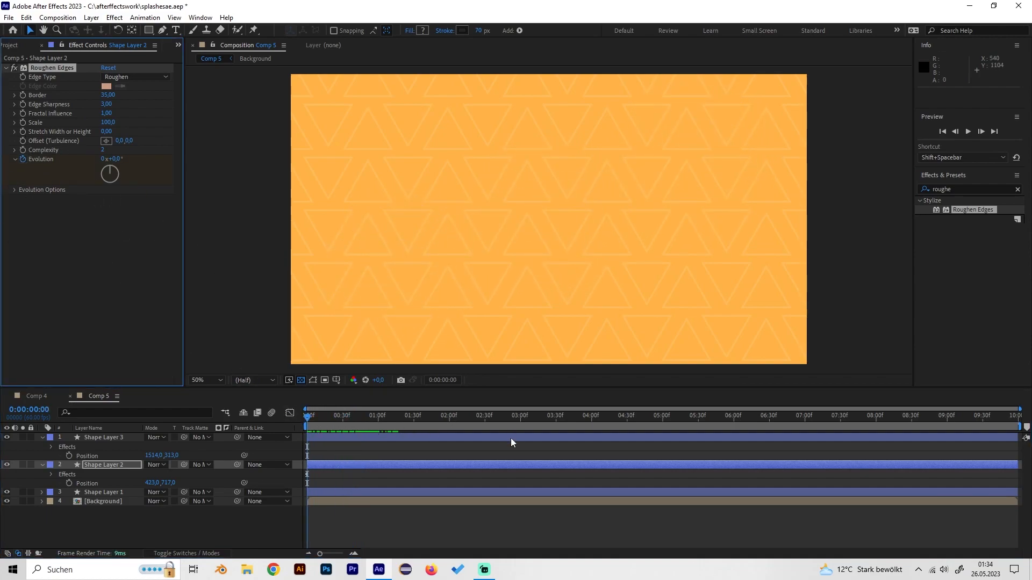
# - Keyframe Shape Layer 2's Roughen Edges Evolution at 1 full revolution at 0:00:01:02 and preview the animated ring
pyautogui.moveTo(379, 421)
pyautogui.mouseDown()
pyautogui.moveTo(405, 416)
pyautogui.moveTo(371, 415)
pyautogui.moveTo(381, 416)
pyautogui.mouseUp()
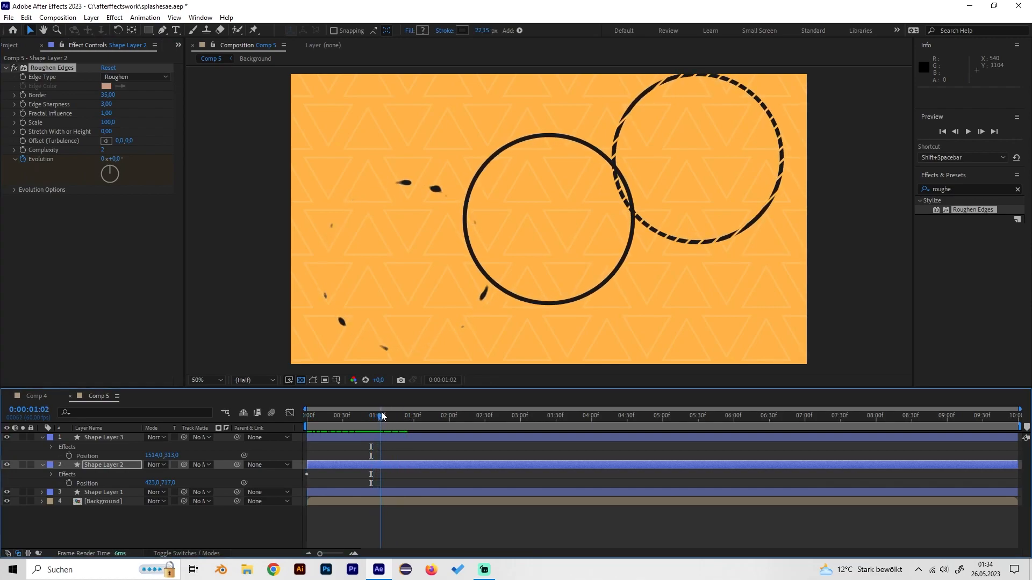
pyautogui.click(104, 159)
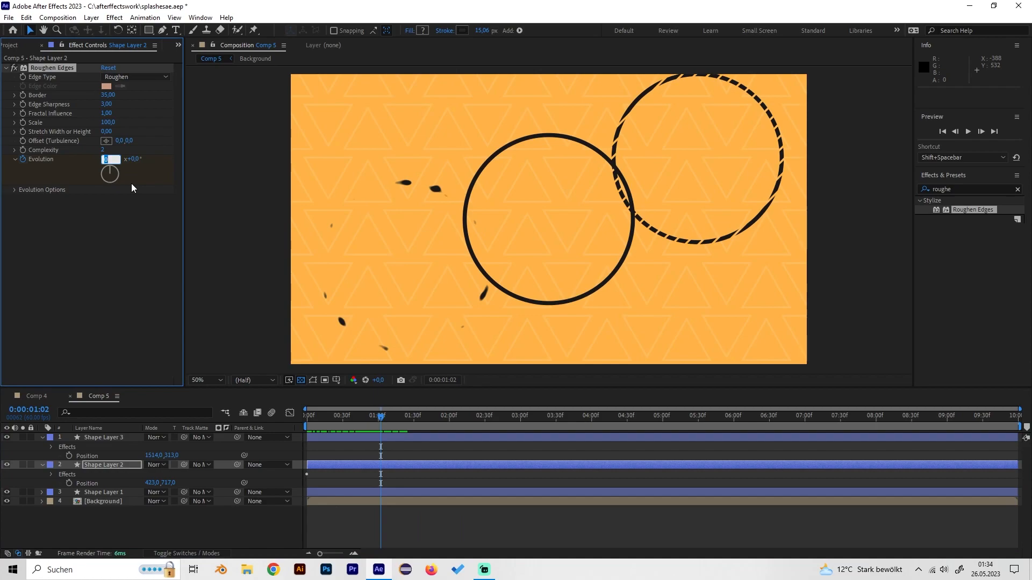
pyautogui.click(352, 417)
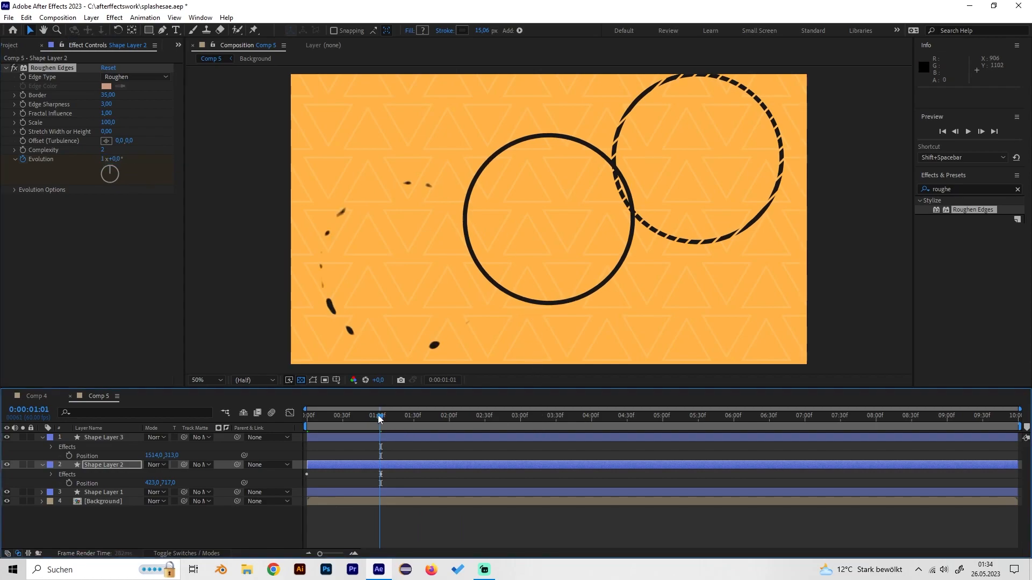
pyautogui.moveTo(350, 419); pyautogui.dragTo(282, 421)
pyautogui.press('space')
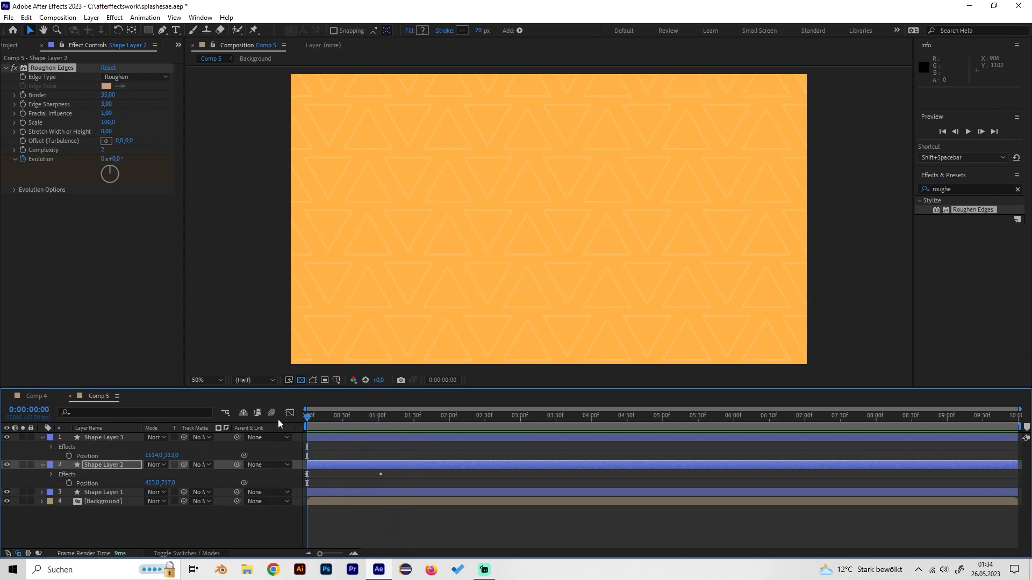
pyautogui.moveTo(365, 418); pyautogui.dragTo(329, 424)
# - Duplicate Shape Layer 1 and move the copy horizontally to an X position of 1465
pyautogui.click(123, 492)
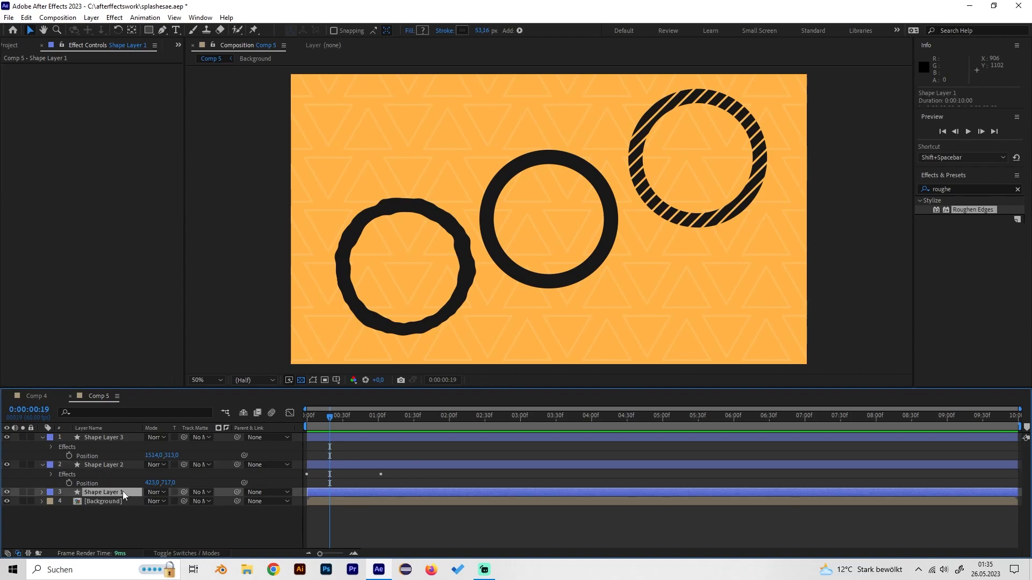
pyautogui.click(7, 492)
pyautogui.click(7, 492)
pyautogui.hotkey('ctrl', 'd')
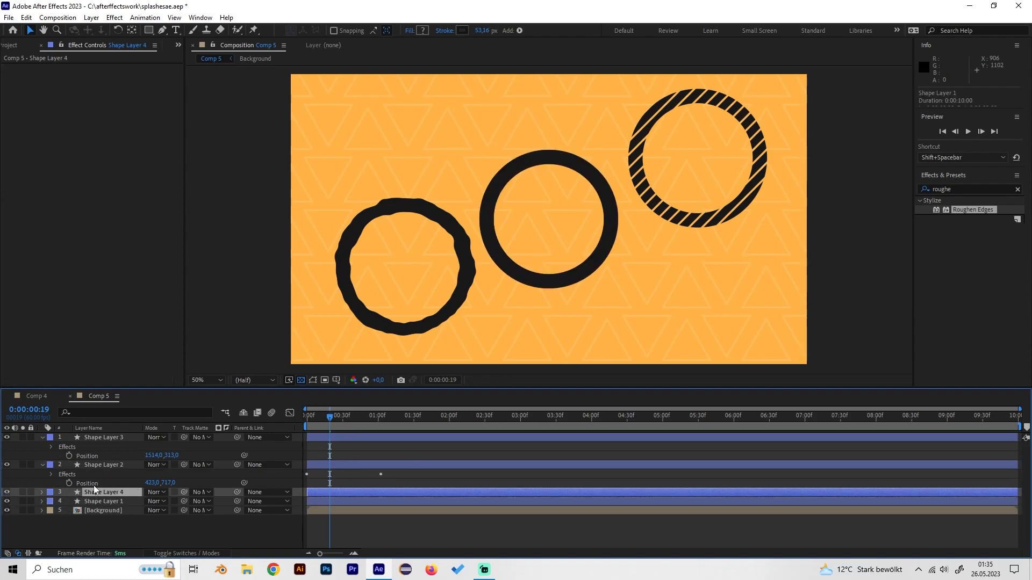
pyautogui.press('p')
pyautogui.moveTo(152, 501); pyautogui.dragTo(321, 501)
# - Set Shape Layer 4's Stroke Width keyframe on the first frame to 25 and preview the thinner ring
pyautogui.click(42, 493)
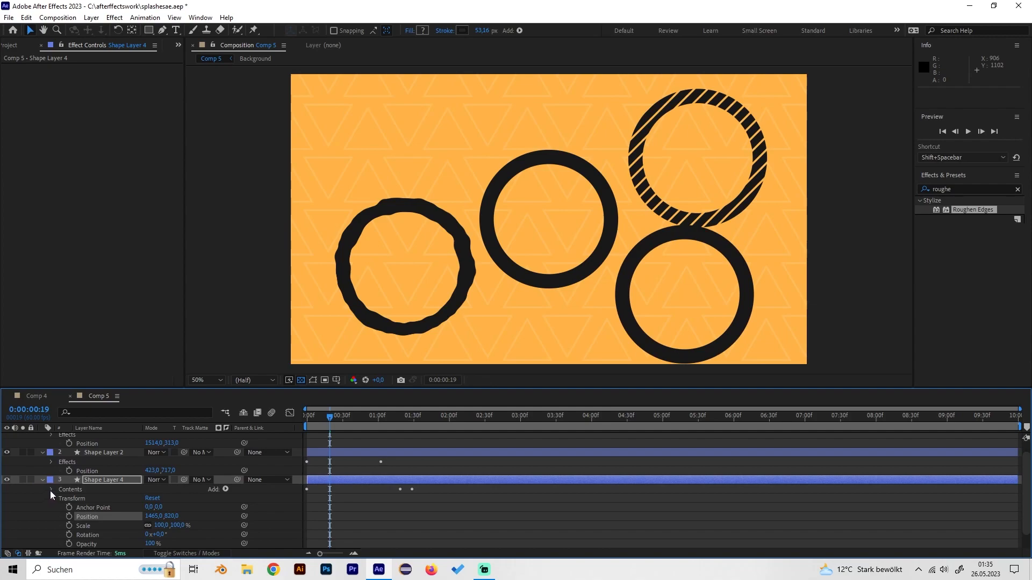
pyautogui.click(51, 489)
pyautogui.click(58, 508)
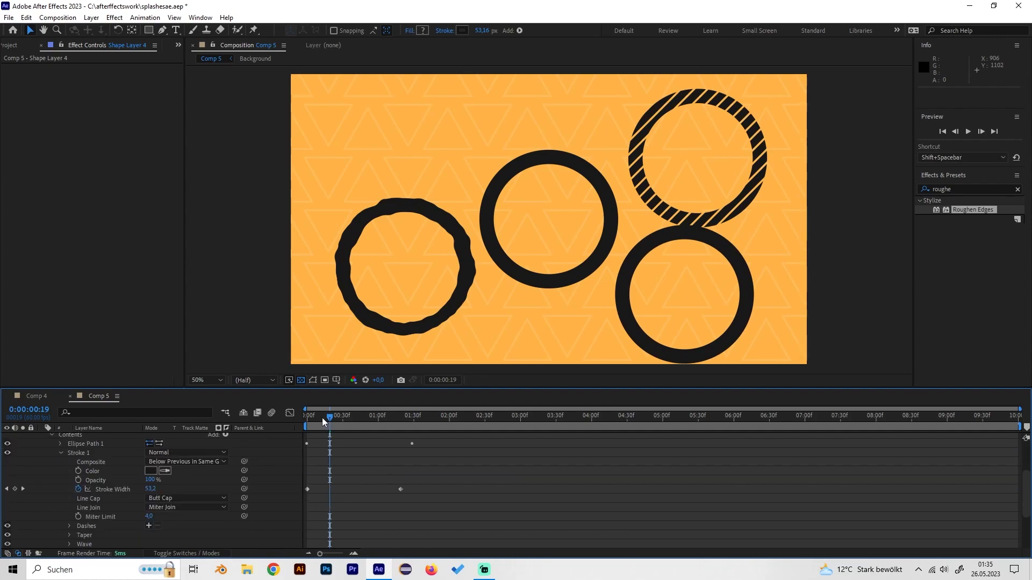
pyautogui.press('Home')
pyautogui.click(150, 489)
pyautogui.write('25')
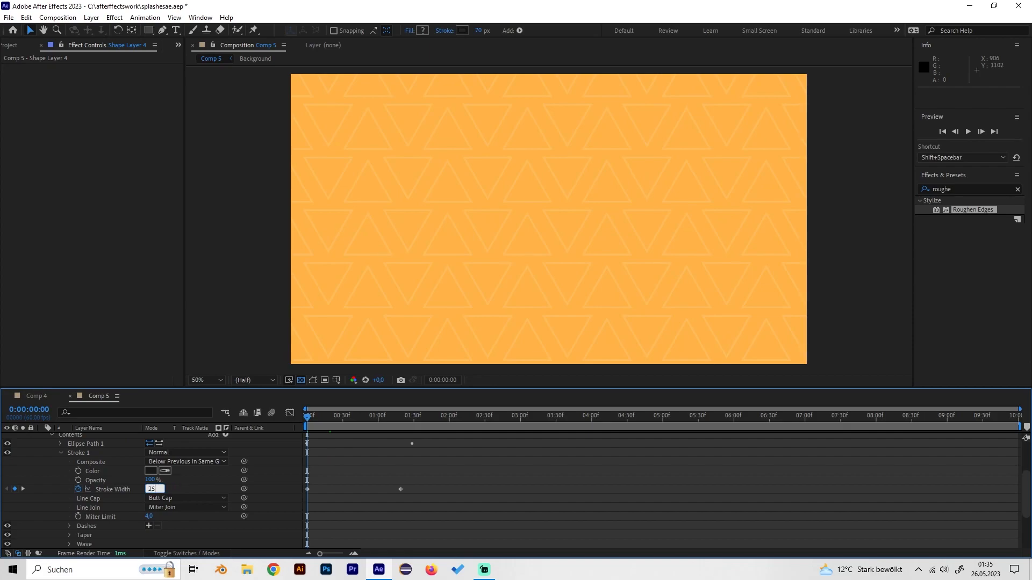
pyautogui.press('Return')
pyautogui.press('space')
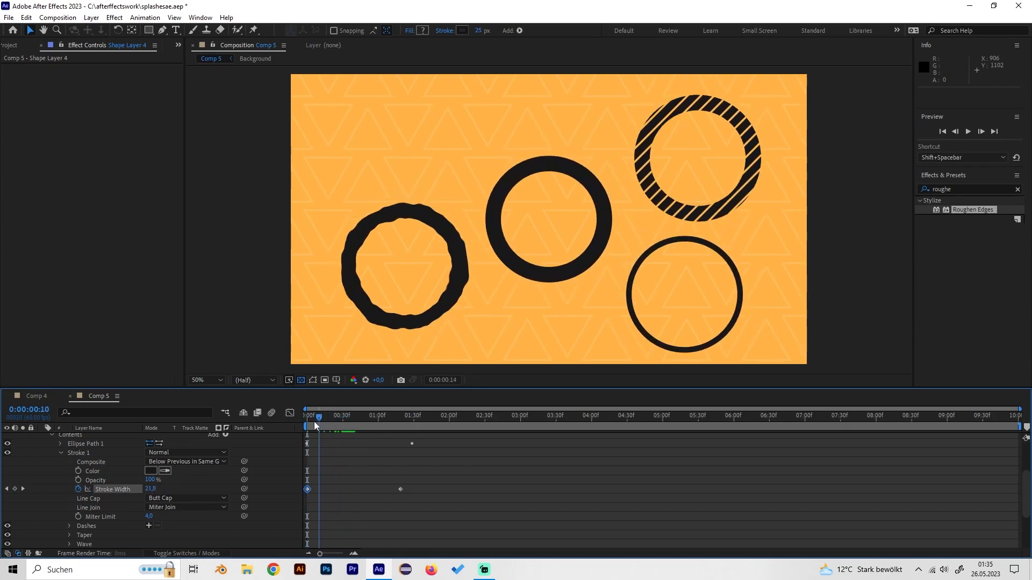
pyautogui.press('space')
# - Scale Shape Layer 4 down to 56% while viewing the rings at frame 46
pyautogui.click(361, 417)
pyautogui.scroll(3, 55, 464)
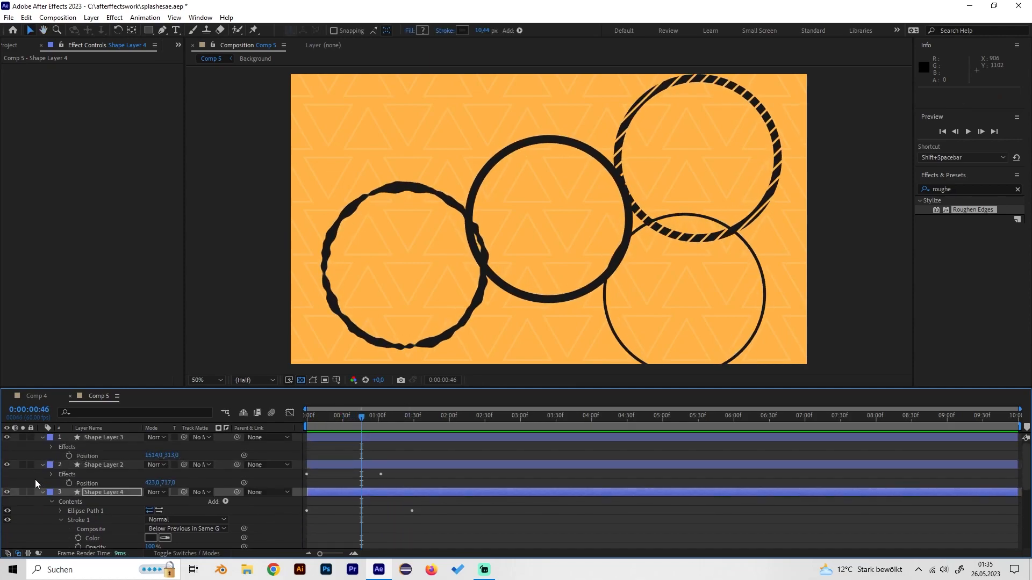
pyautogui.click(42, 493)
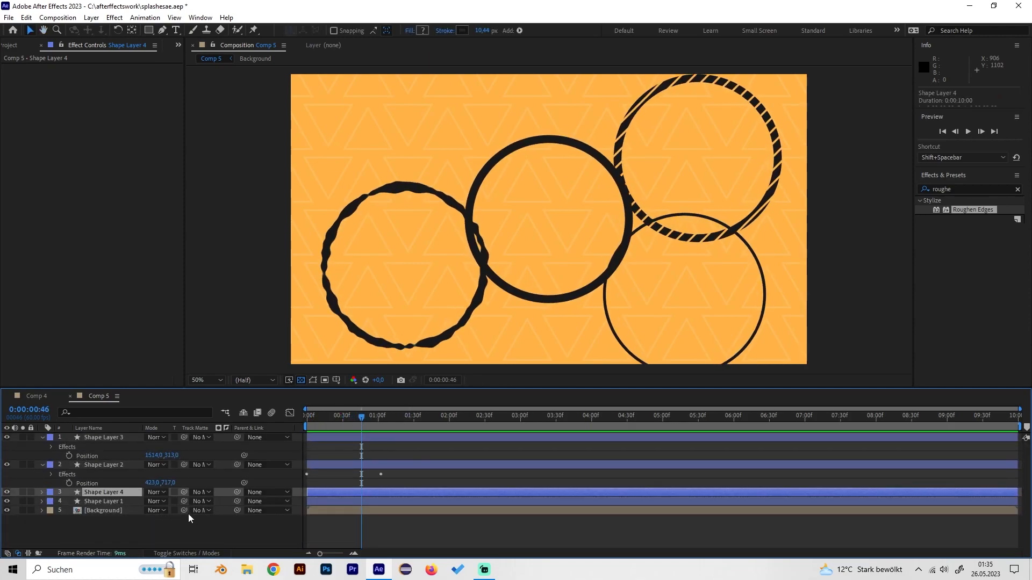
pyautogui.press('s')
pyautogui.moveTo(174, 505); pyautogui.dragTo(159, 450)
# - Scale Shape Layer 2 down to 77% and Shape Layer 3 down to 75%
pyautogui.click(107, 465)
pyautogui.press('s')
pyautogui.click(107, 437)
pyautogui.press('s')
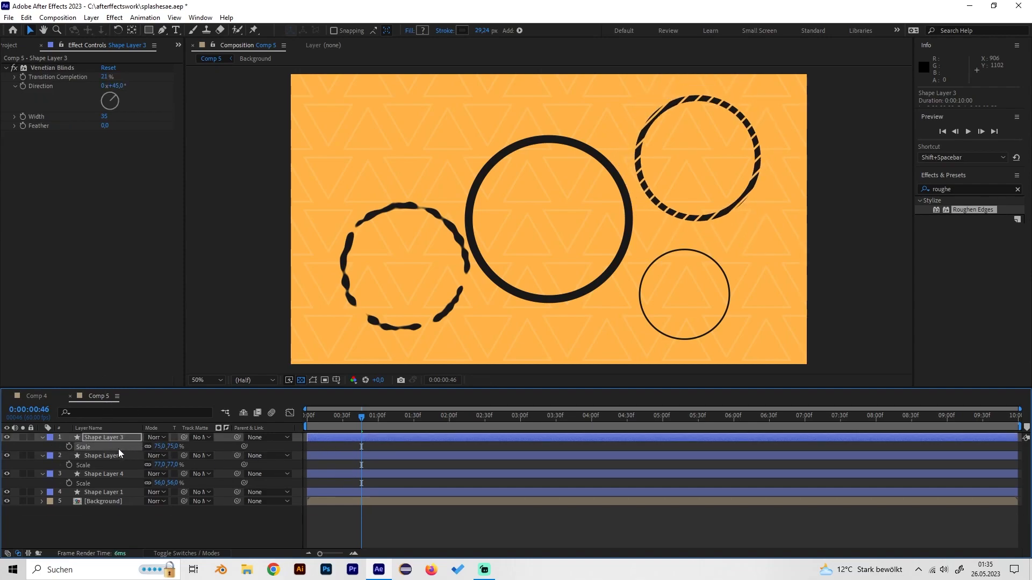
# - Shift Shape Layer 2 horizontally to an X position of 333 and play the animation from the first frame
pyautogui.click(119, 454)
pyautogui.click(7, 456)
pyautogui.click(7, 456)
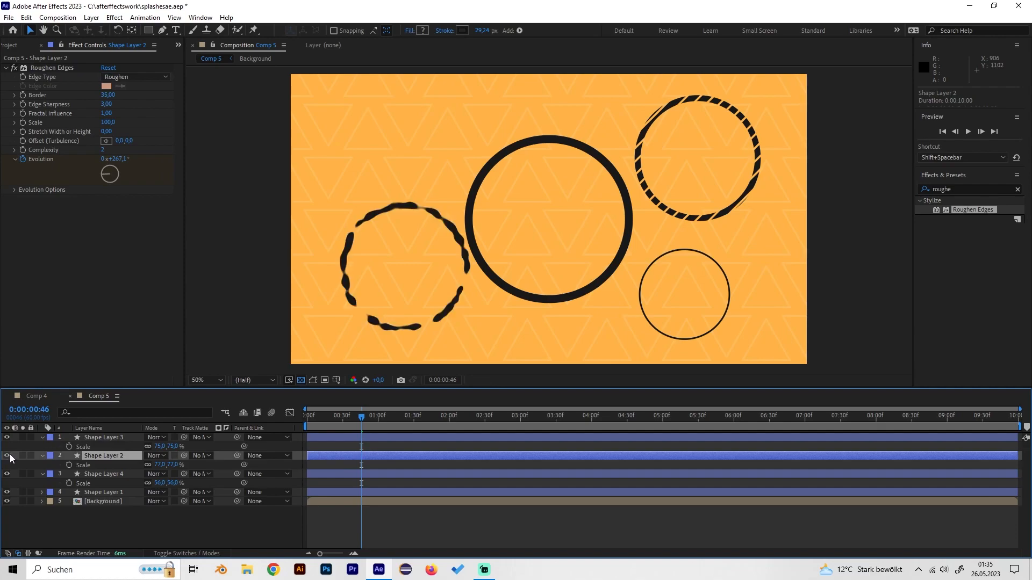
pyautogui.press('p')
pyautogui.moveTo(152, 466); pyautogui.dragTo(105, 467)
pyautogui.moveTo(365, 413); pyautogui.dragTo(306, 415)
pyautogui.press('space')
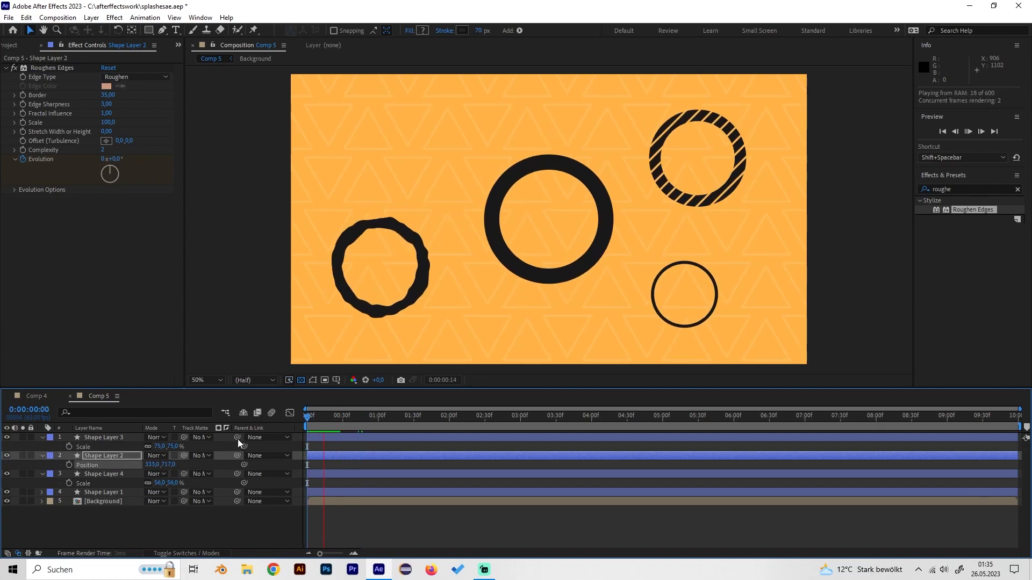
pyautogui.press('space')
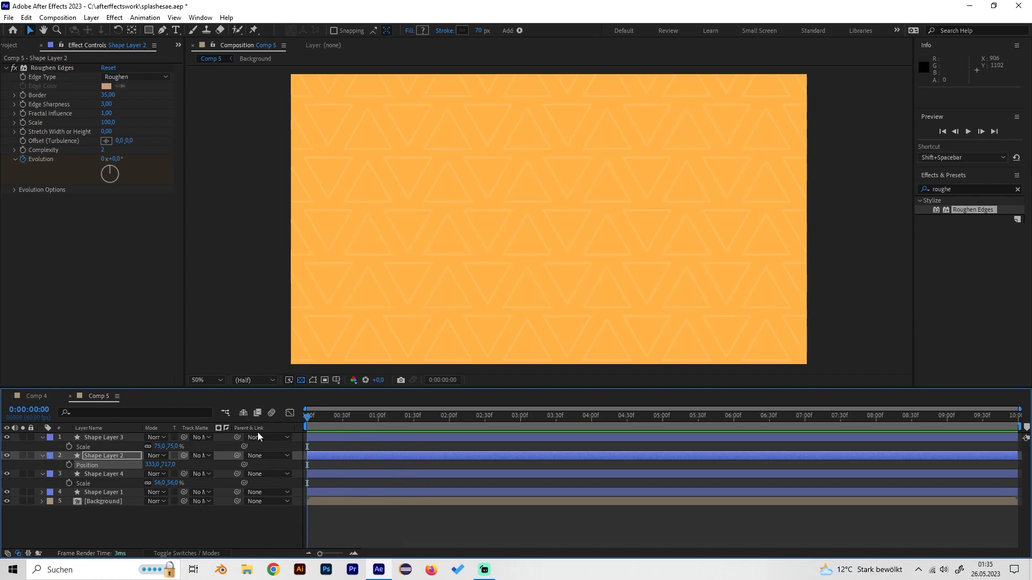
pyautogui.press('space')
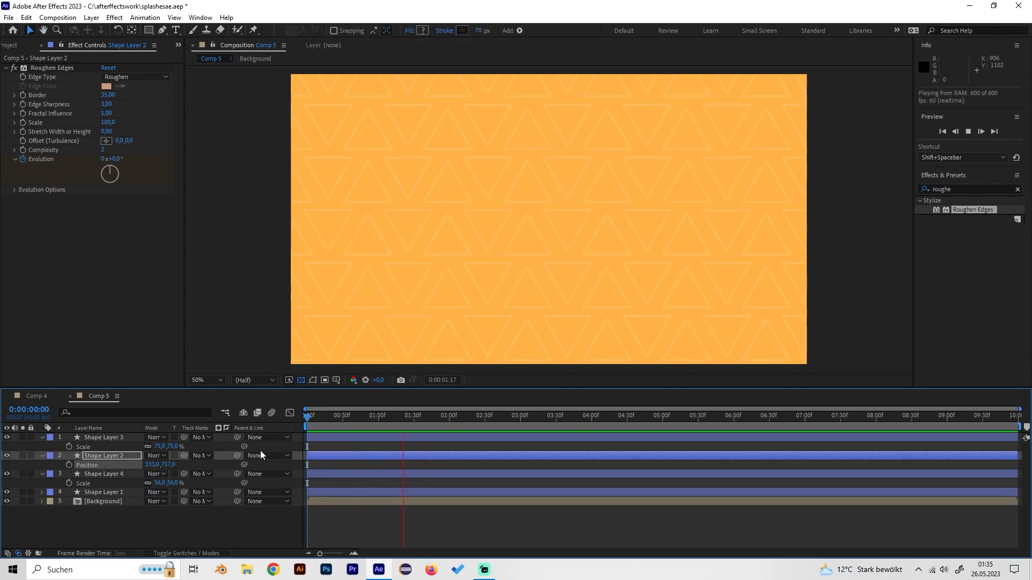